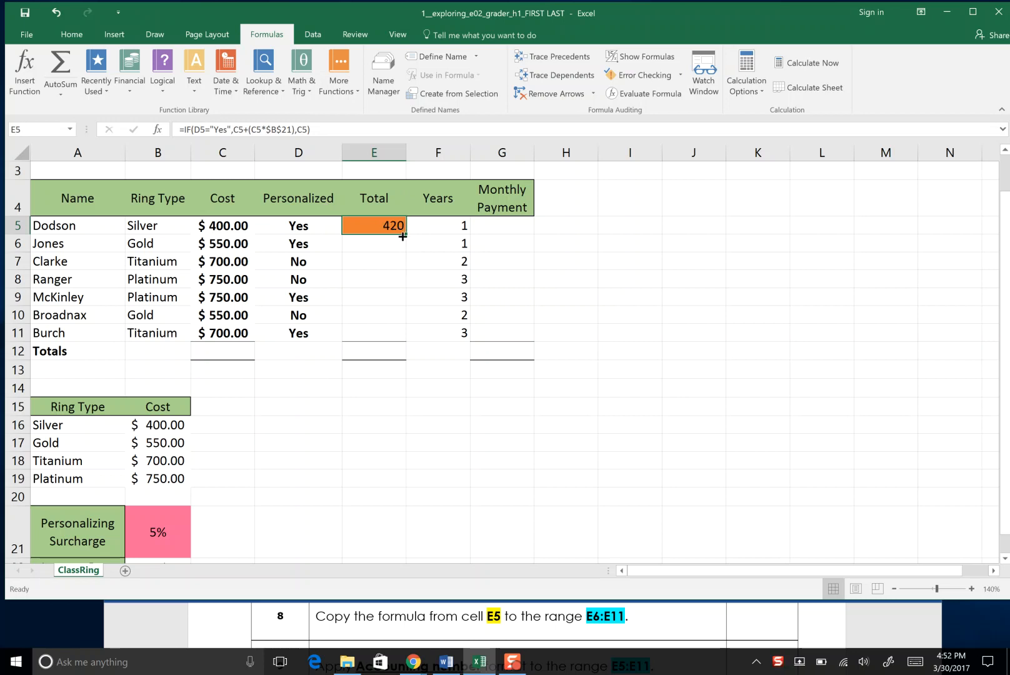
- Copy the formula from cell E5 down through the range E6:E11
left_click_drag(405, 235, 407, 341)
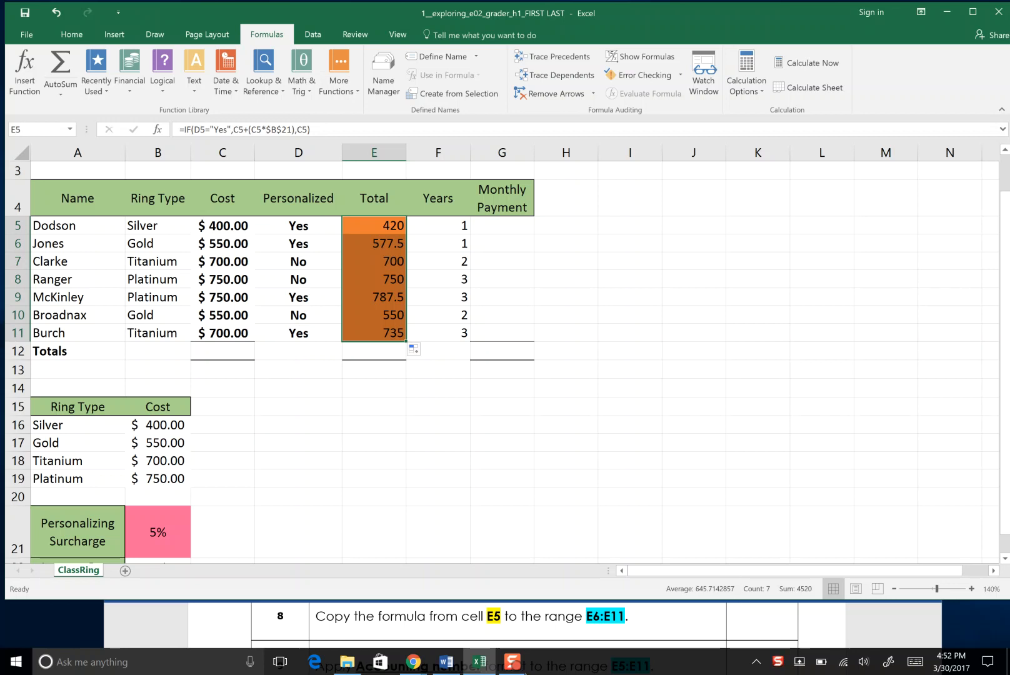
left_click(515, 666)
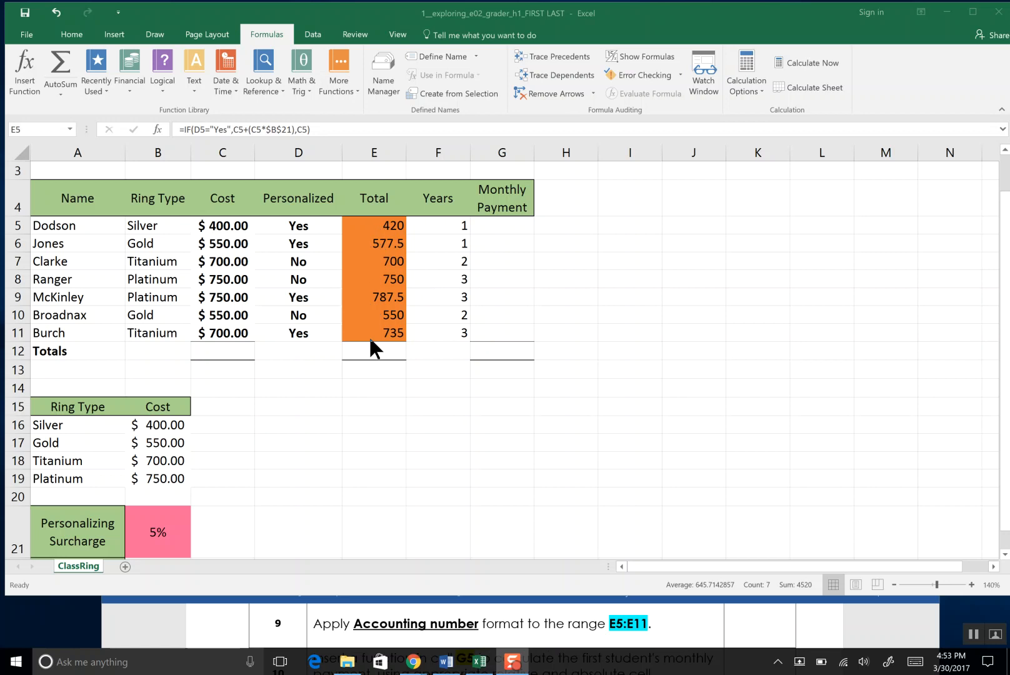
- Apply the Accounting number format to the Total values in E5:E11 and save the workbook
left_click(378, 226)
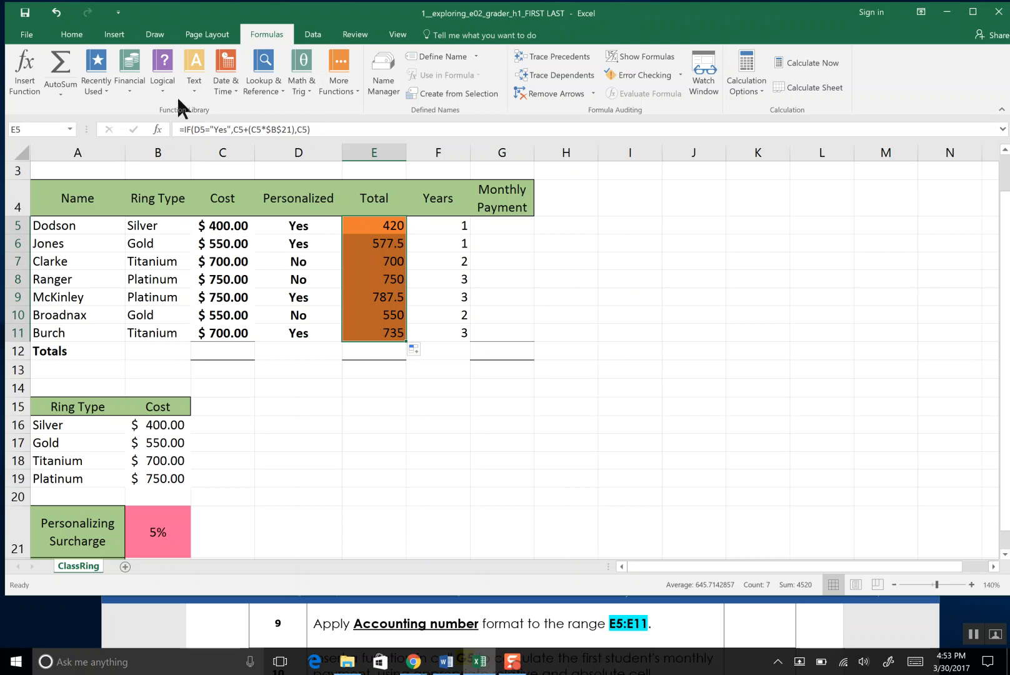
left_click(68, 35)
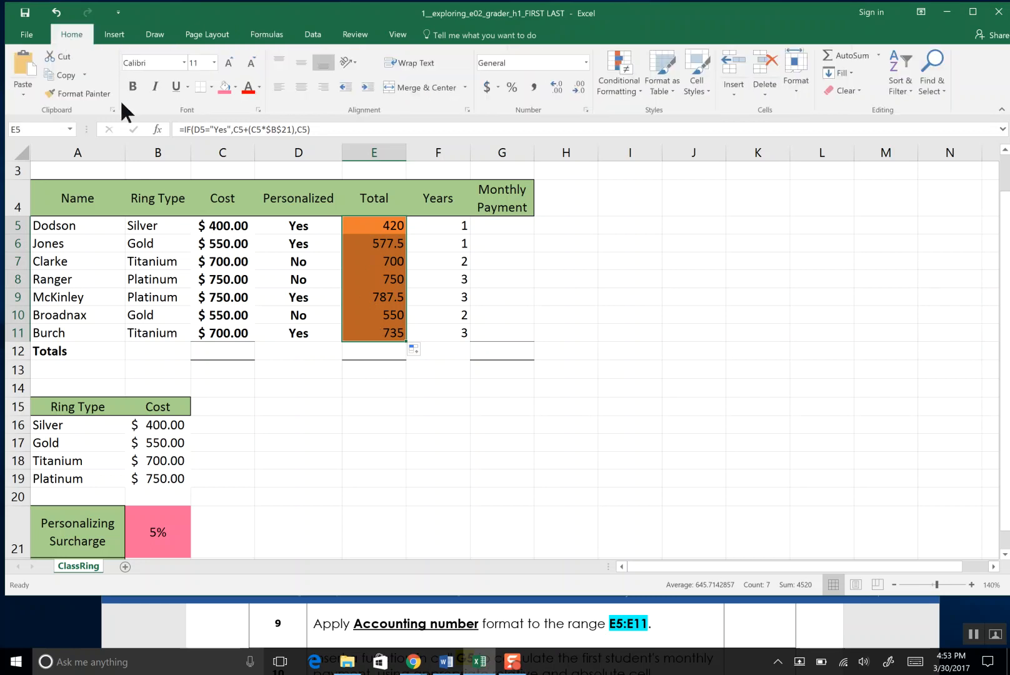
left_click(586, 62)
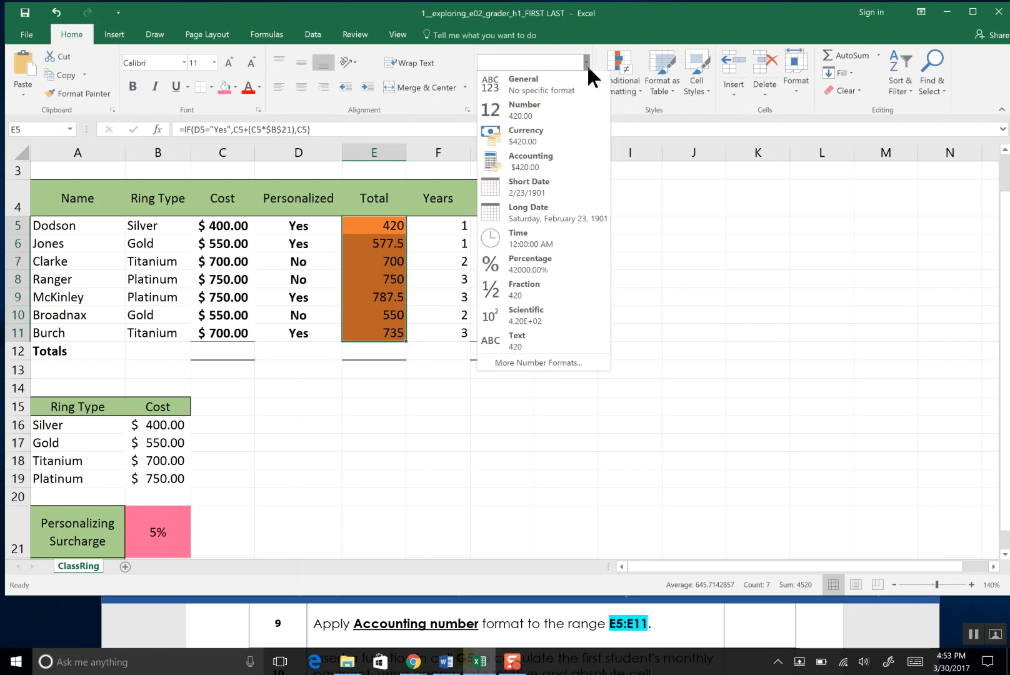
left_click(573, 154)
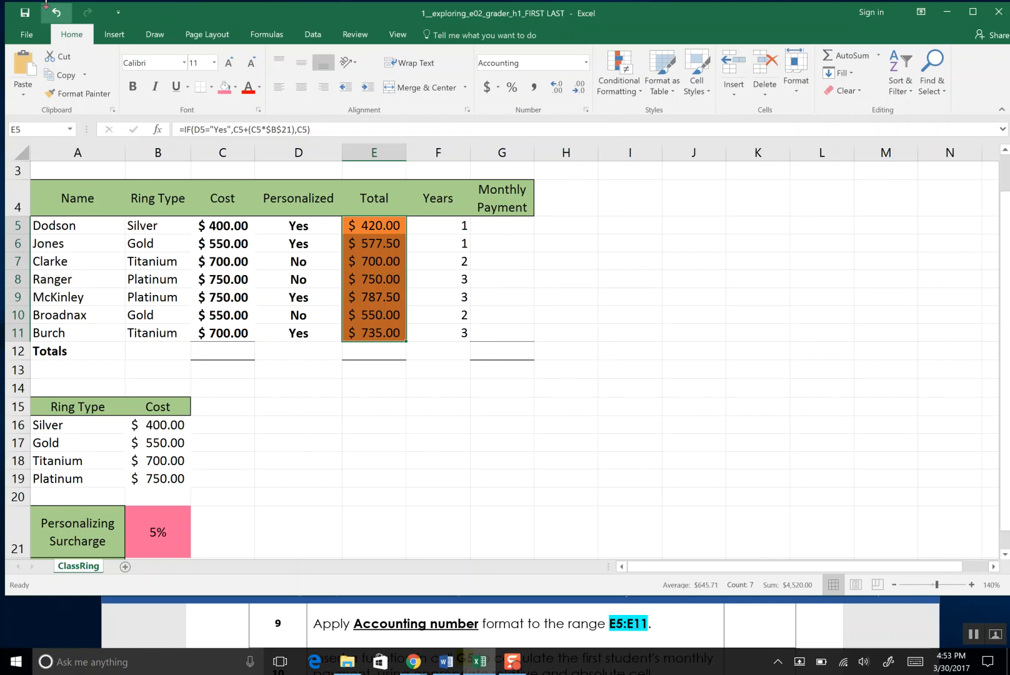
left_click(26, 18)
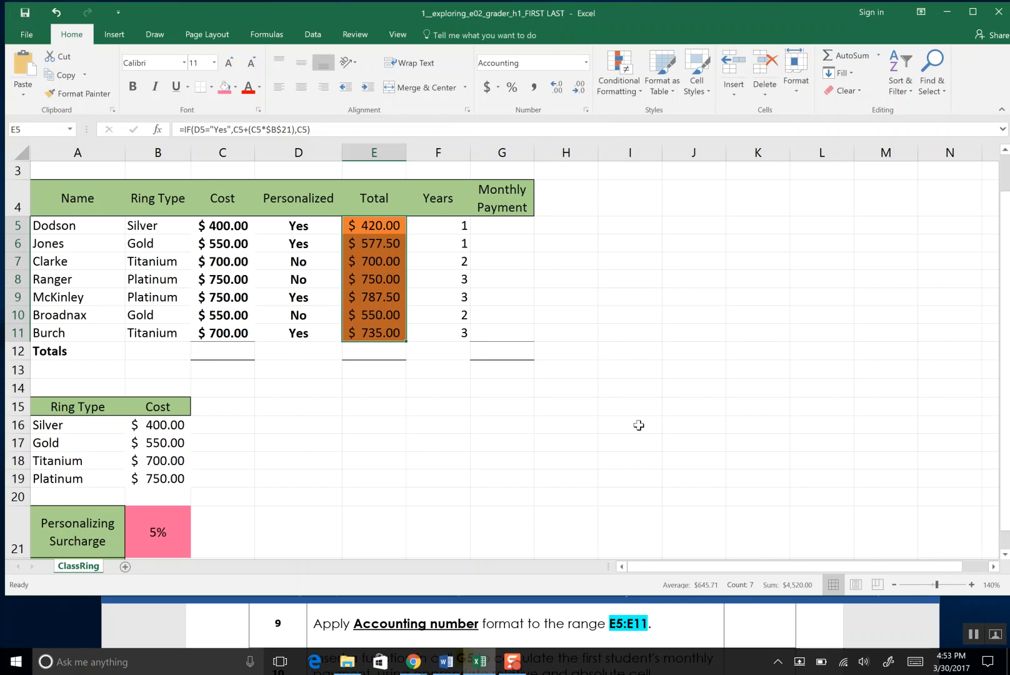
left_click(970, 634)
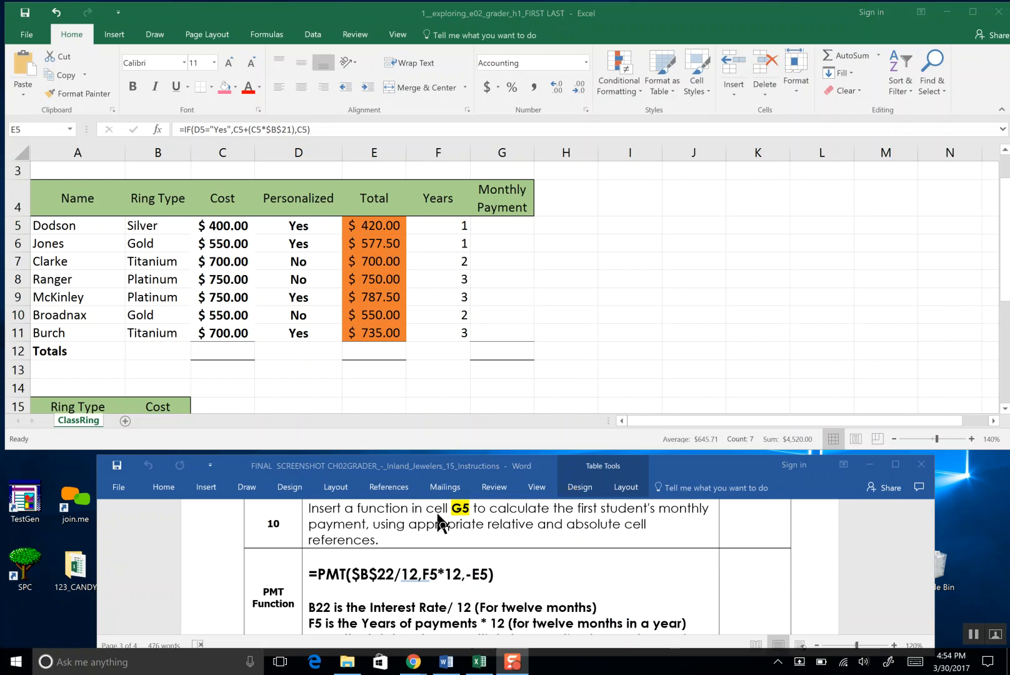
- Fill the first Monthly Payment cell, G5, with light blue
left_click(502, 225)
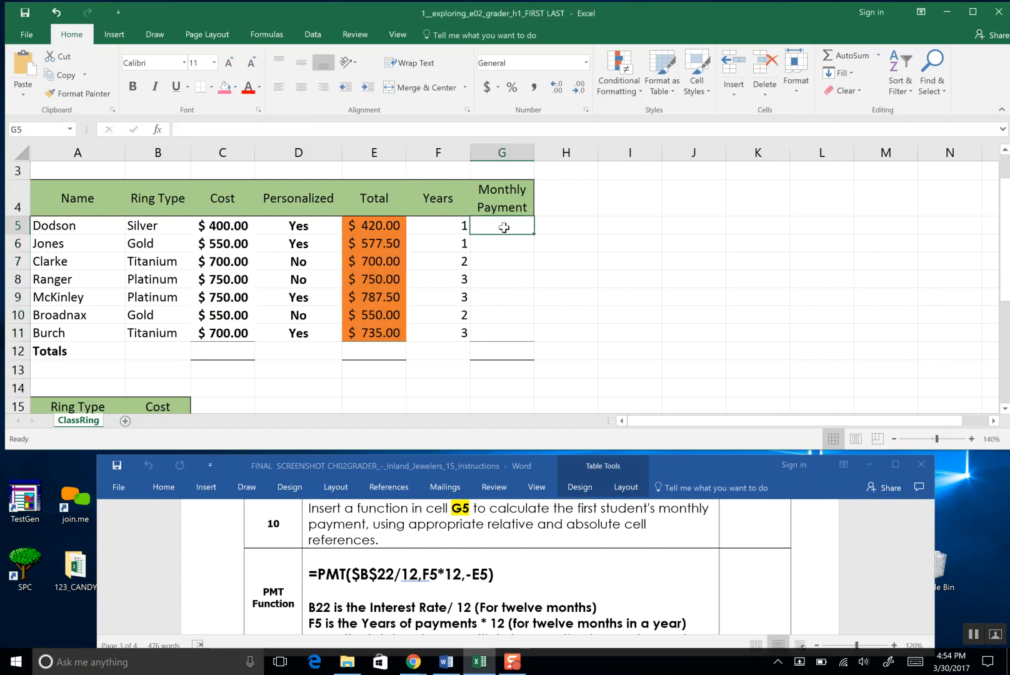
left_click(235, 88)
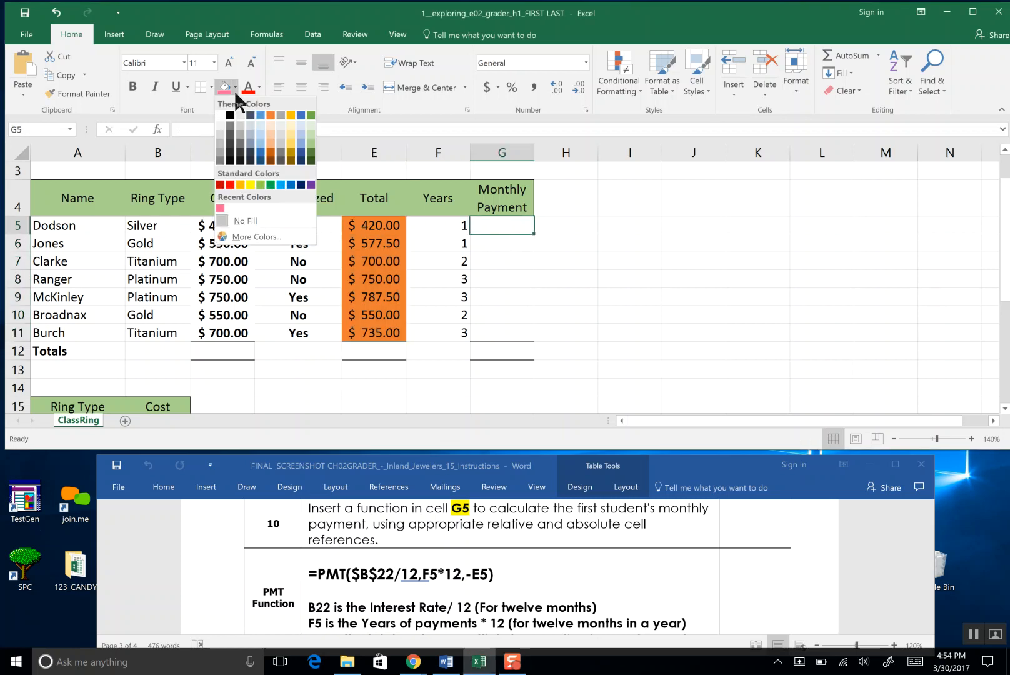
left_click(261, 145)
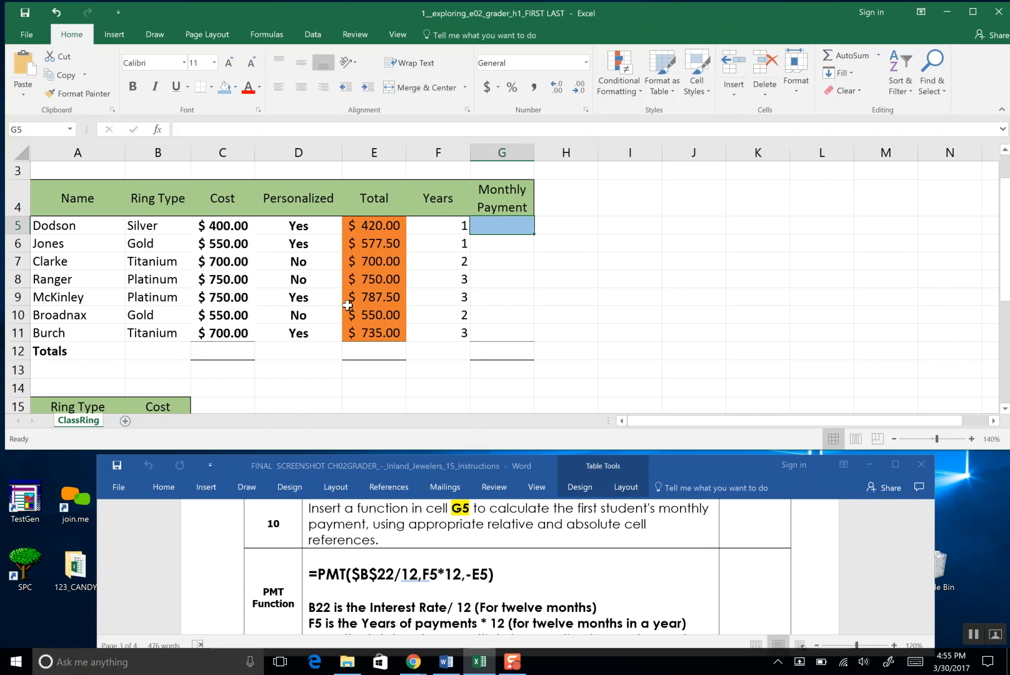
left_click(228, 223)
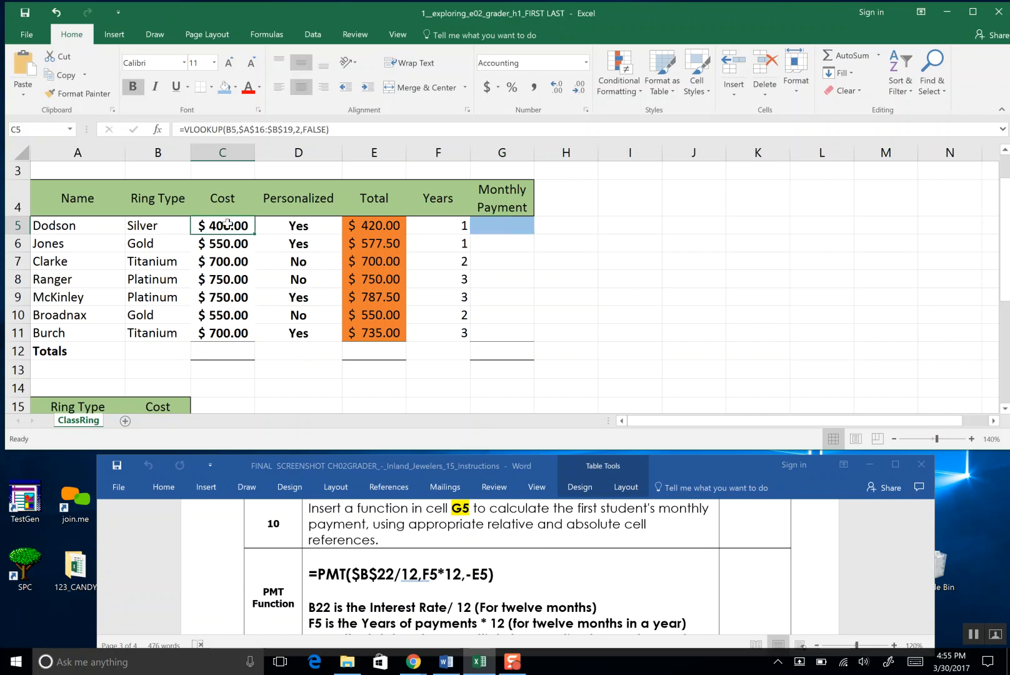
left_click(292, 228)
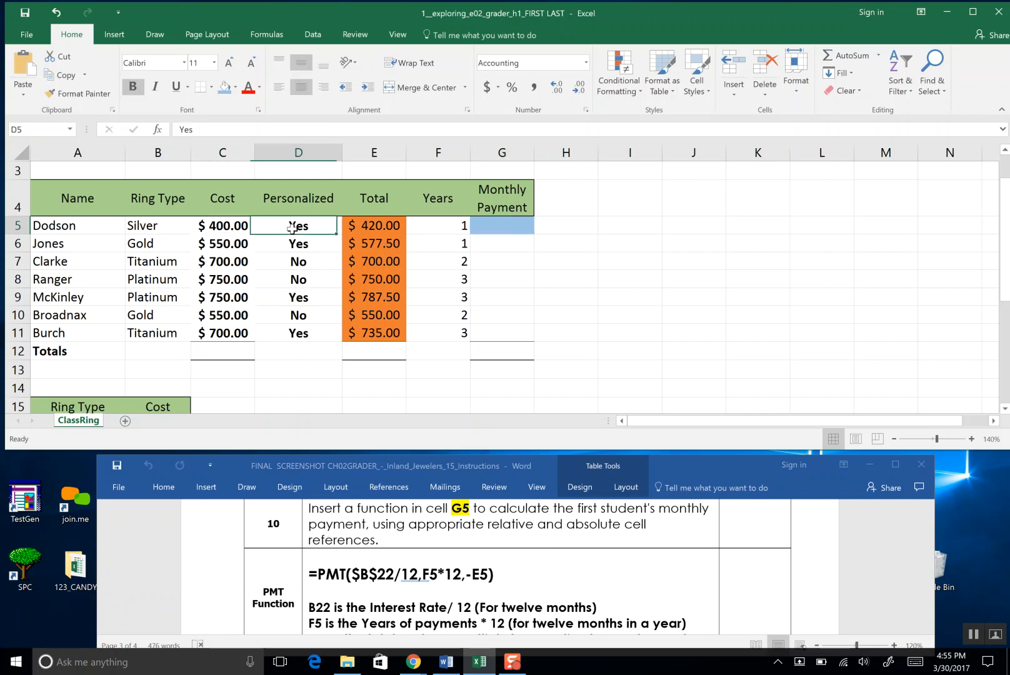
left_click(360, 223)
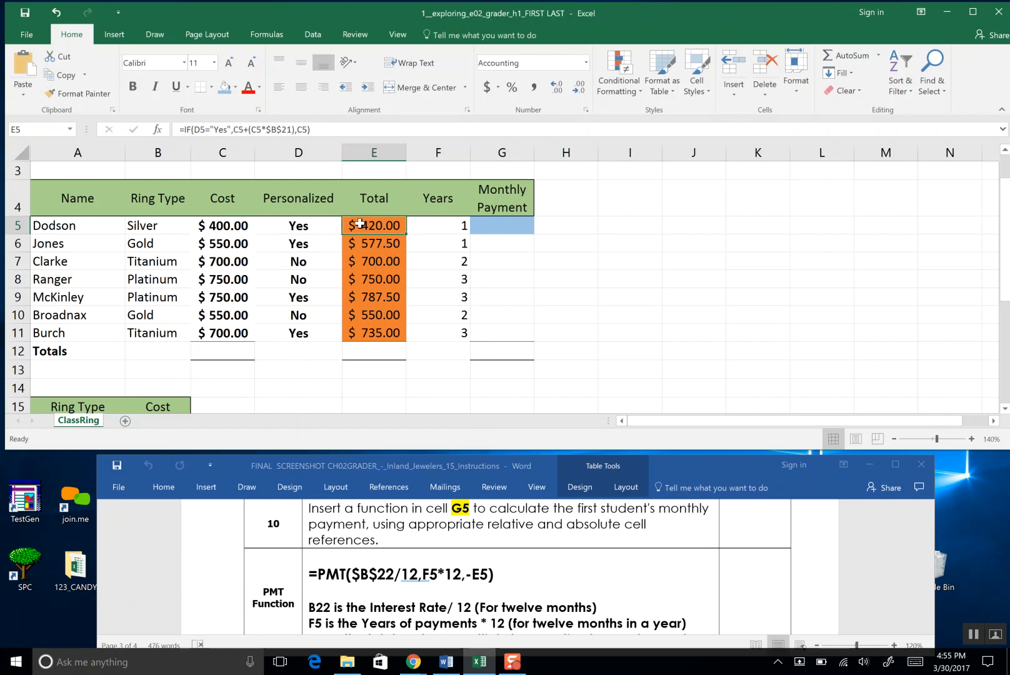
- Center the Years values in F5:F11 horizontally
left_click_drag(454, 224, 453, 332)
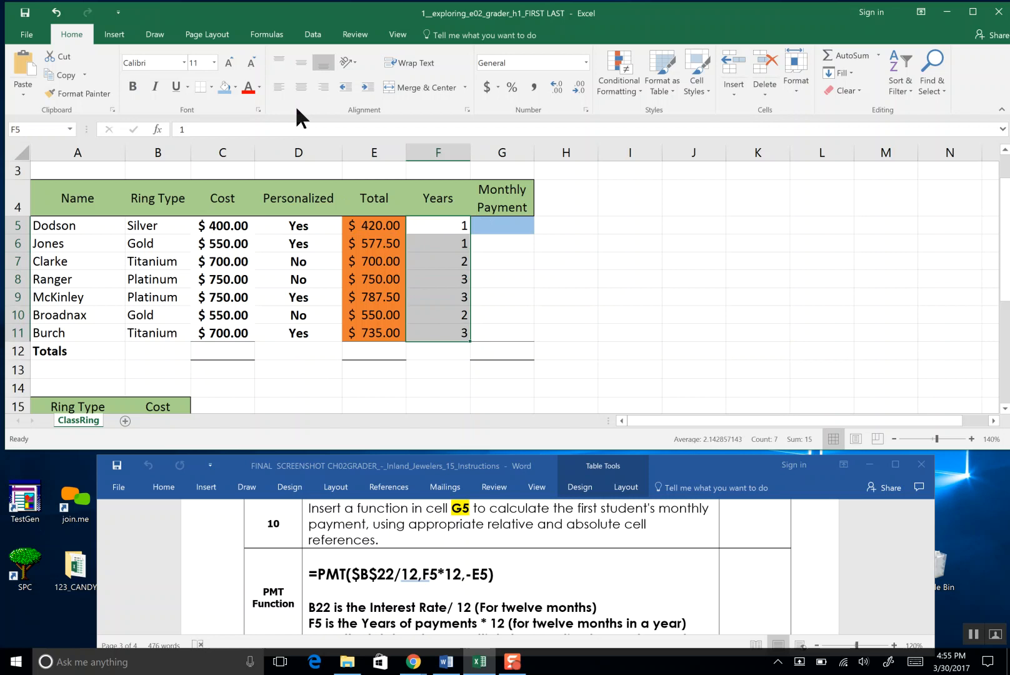
left_click(300, 88)
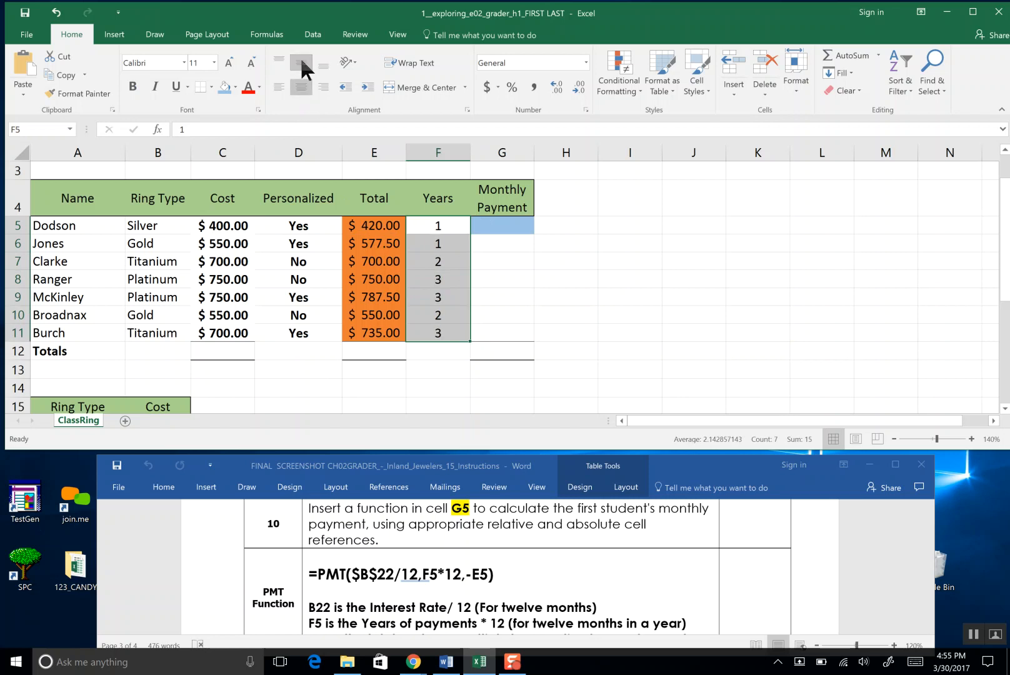
left_click(449, 225)
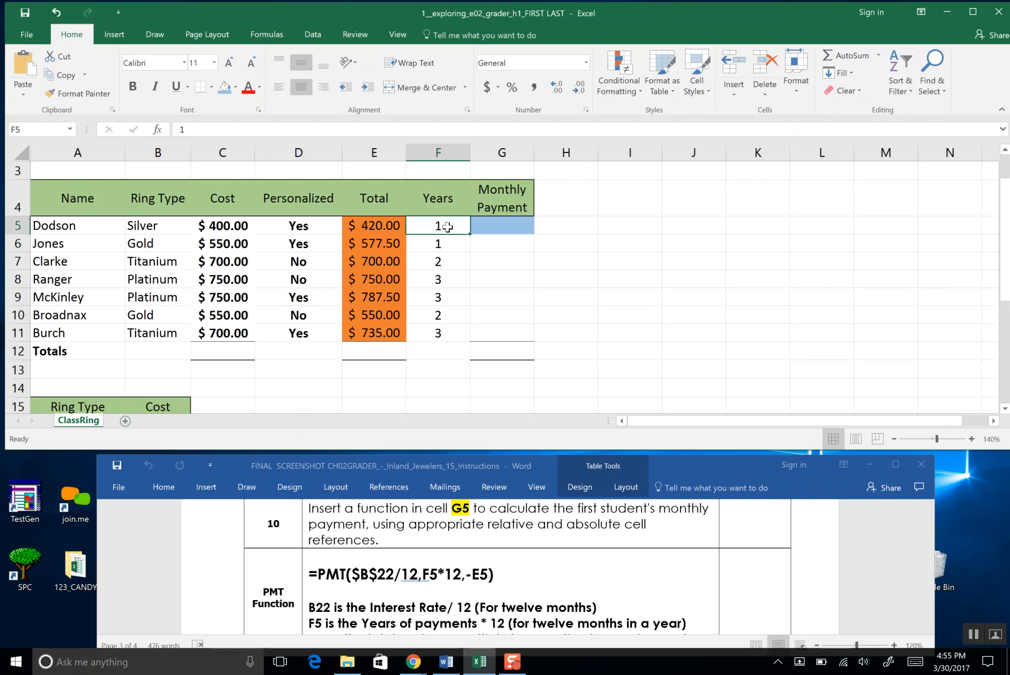
left_click(449, 279)
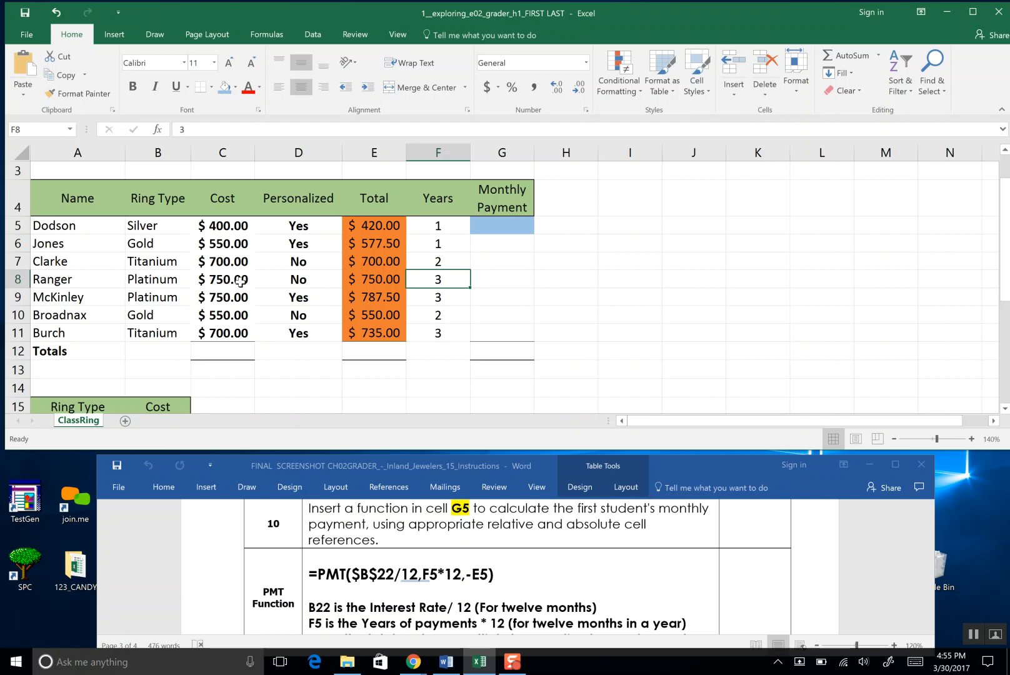
left_click(502, 276)
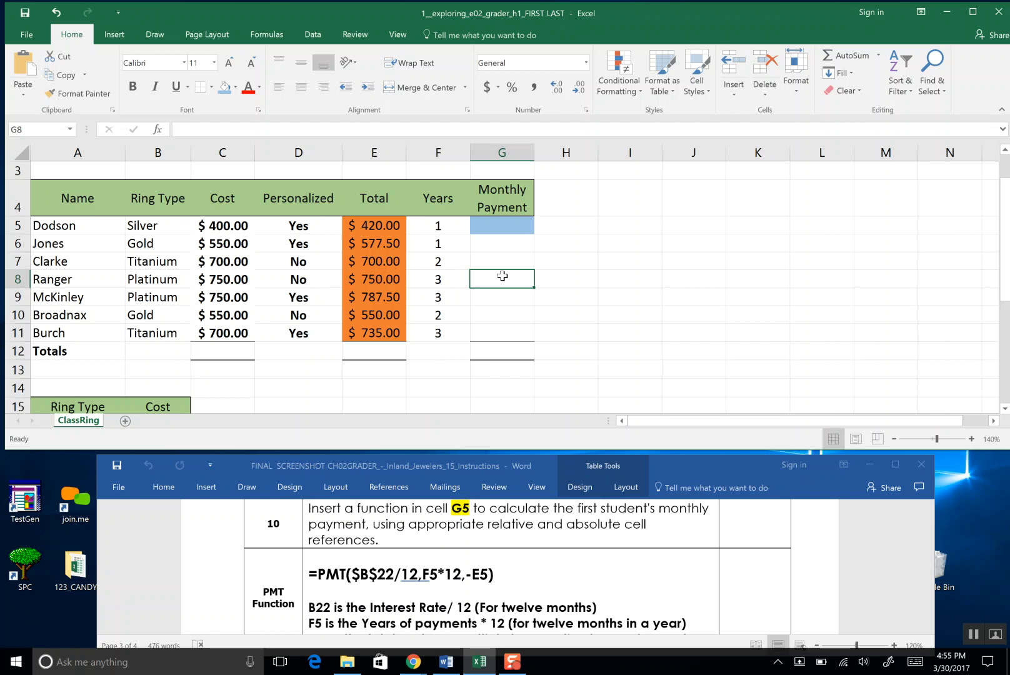
left_click(456, 226)
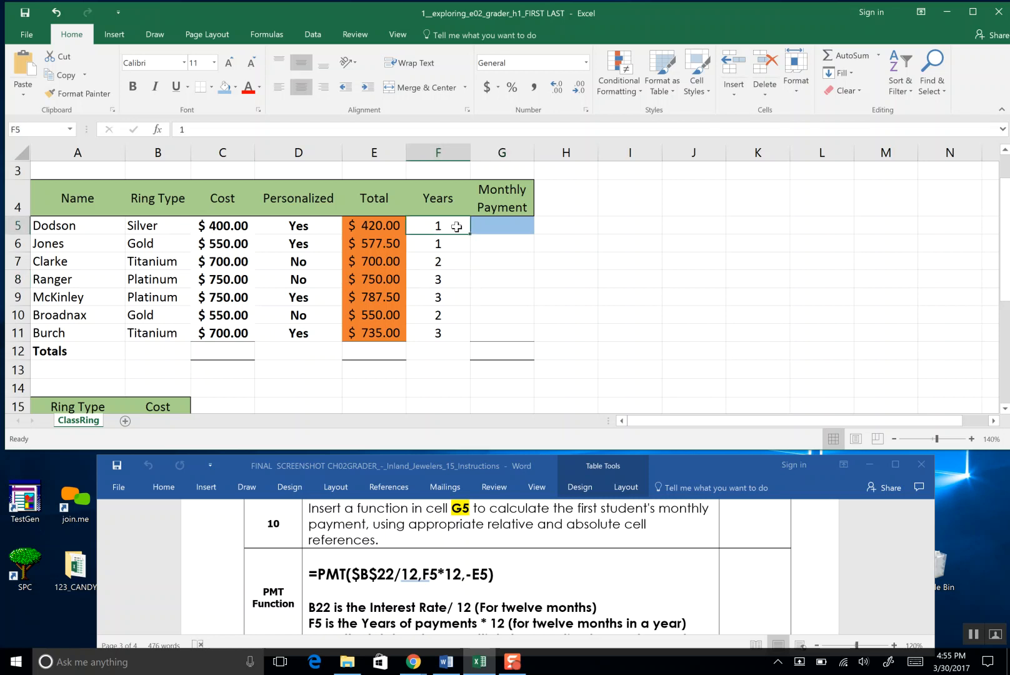
left_click(493, 228)
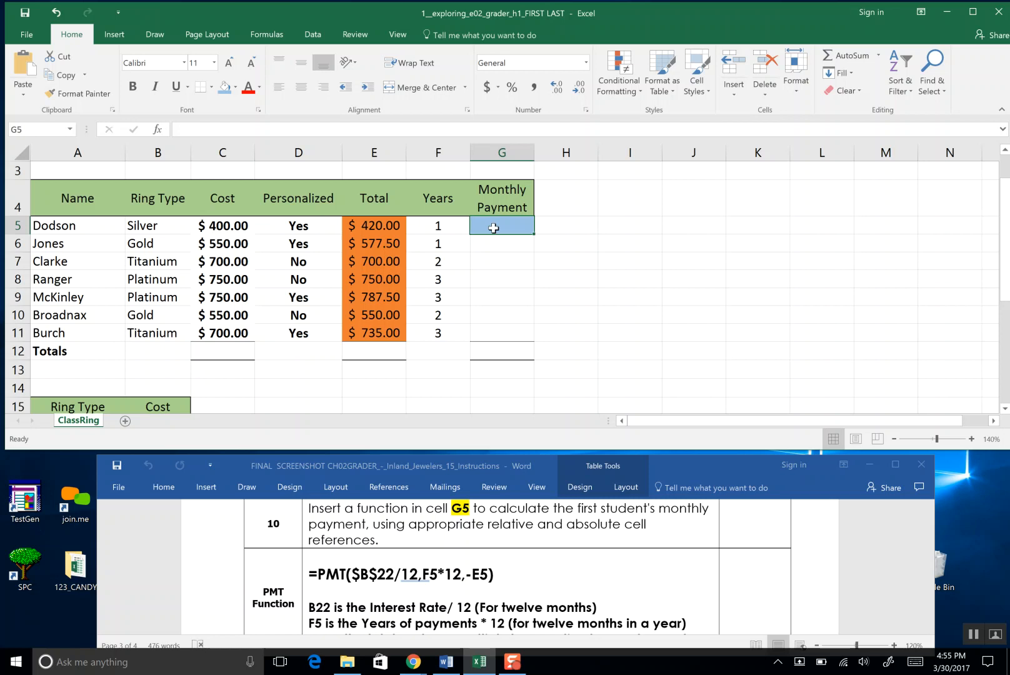
left_click(280, 35)
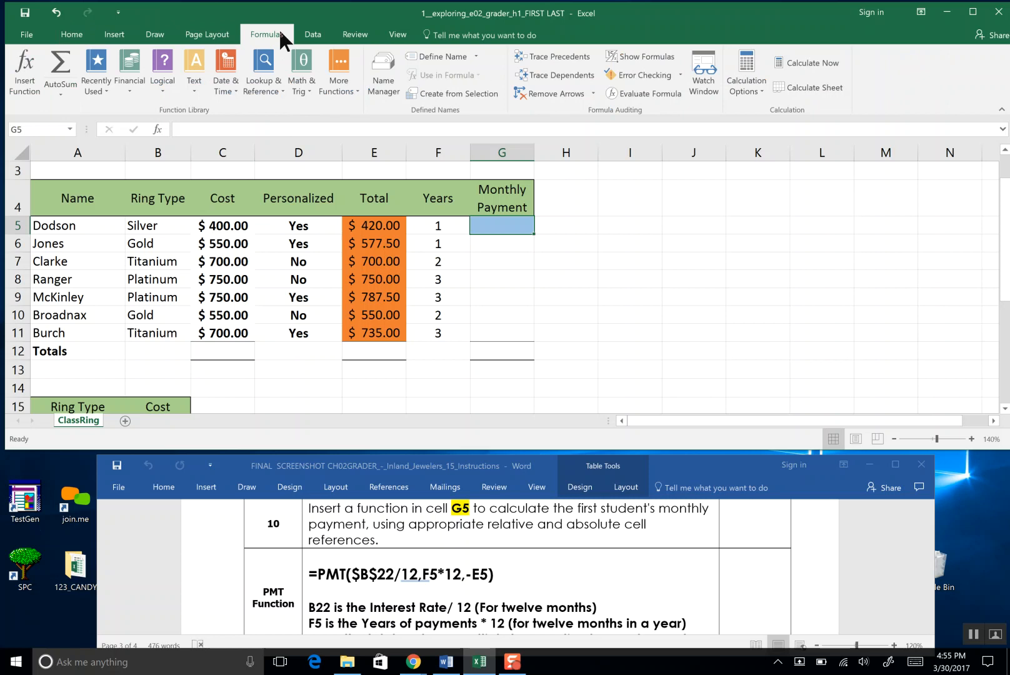
left_click(129, 88)
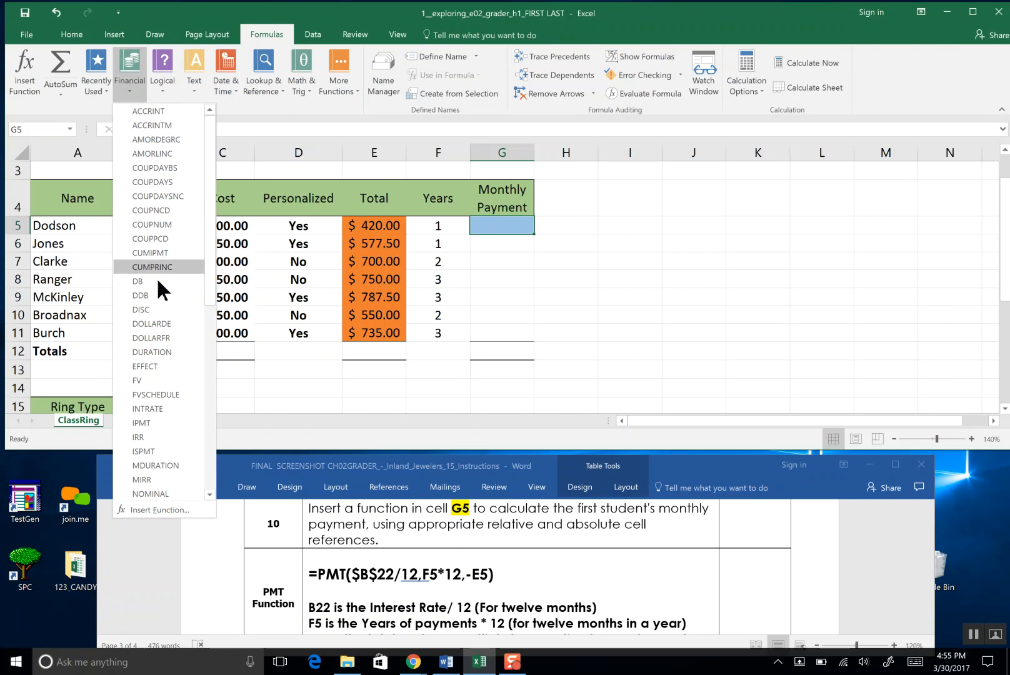
left_click_drag(209, 291, 204, 392)
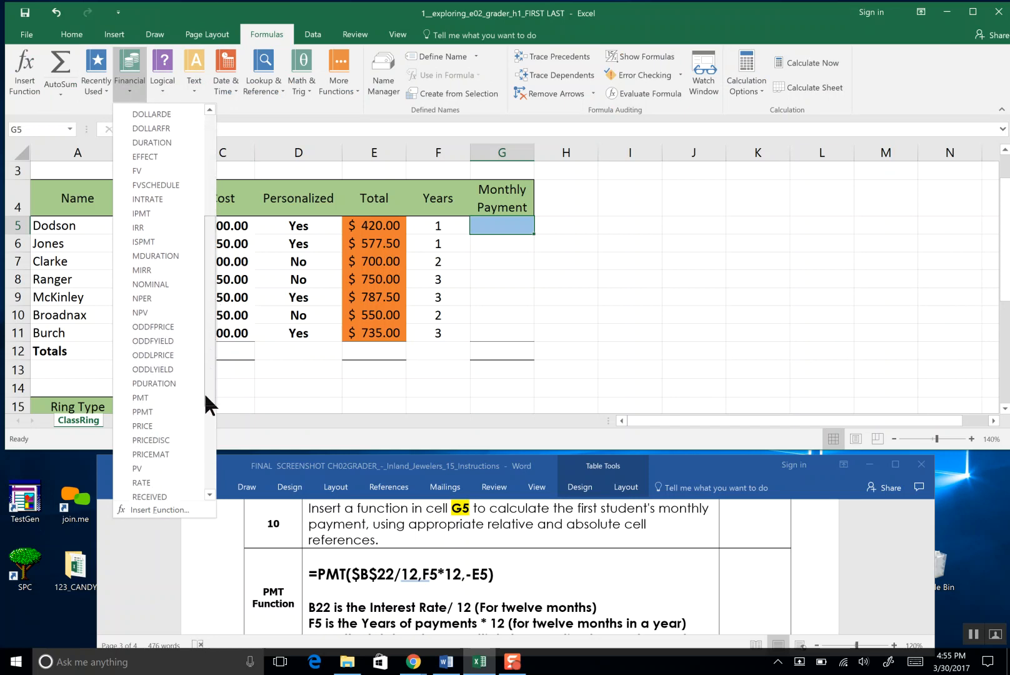
left_click(172, 396)
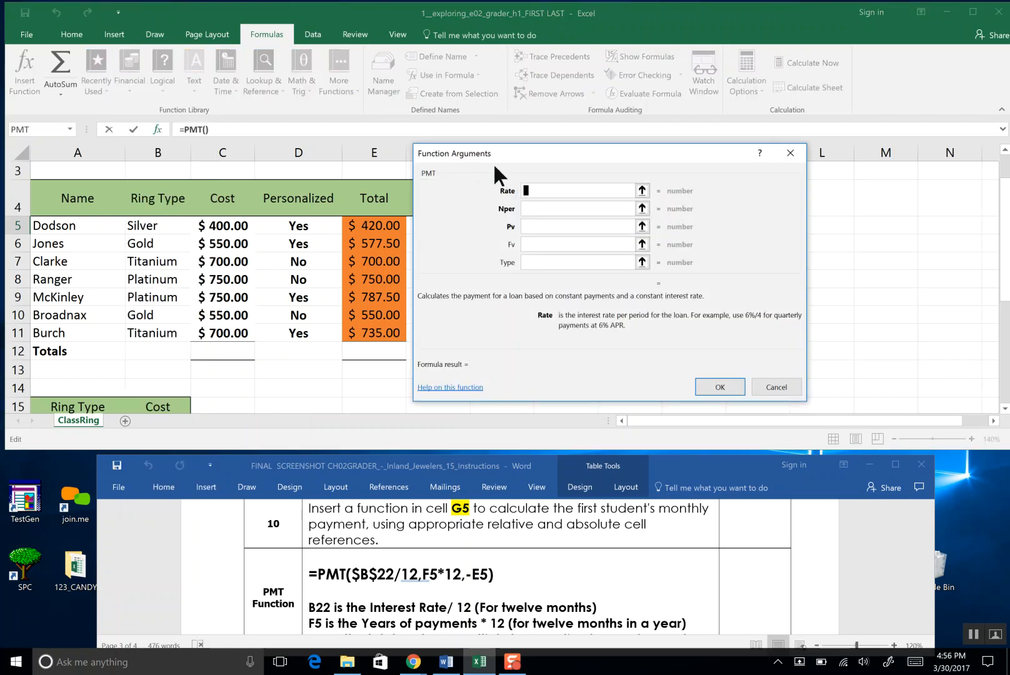
left_click_drag(514, 158, 660, 166)
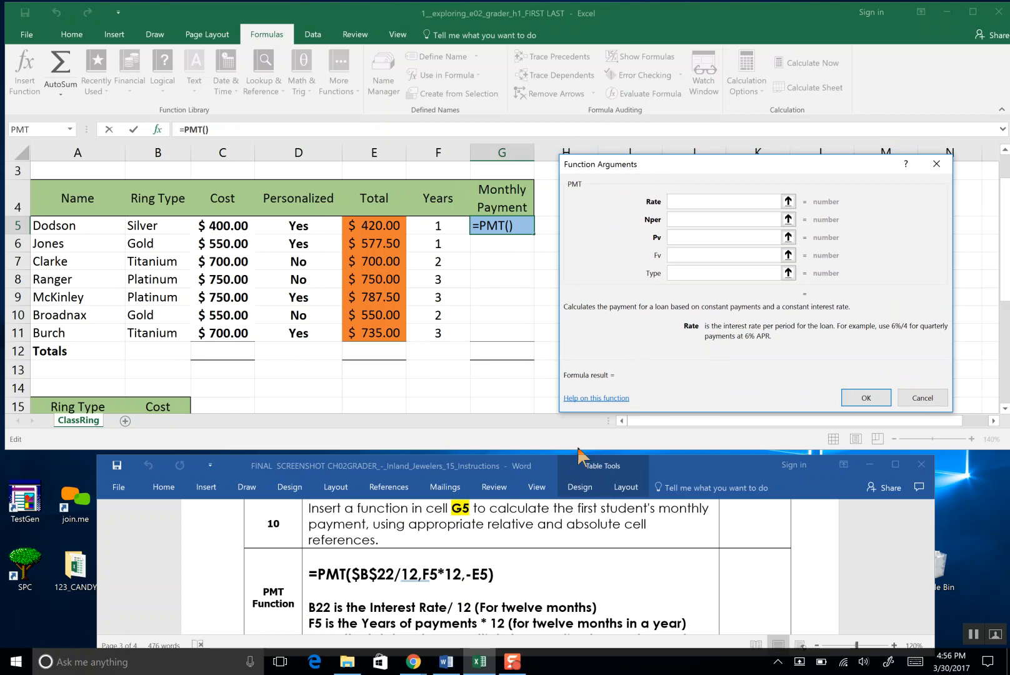
left_click_drag(578, 449, 593, 557)
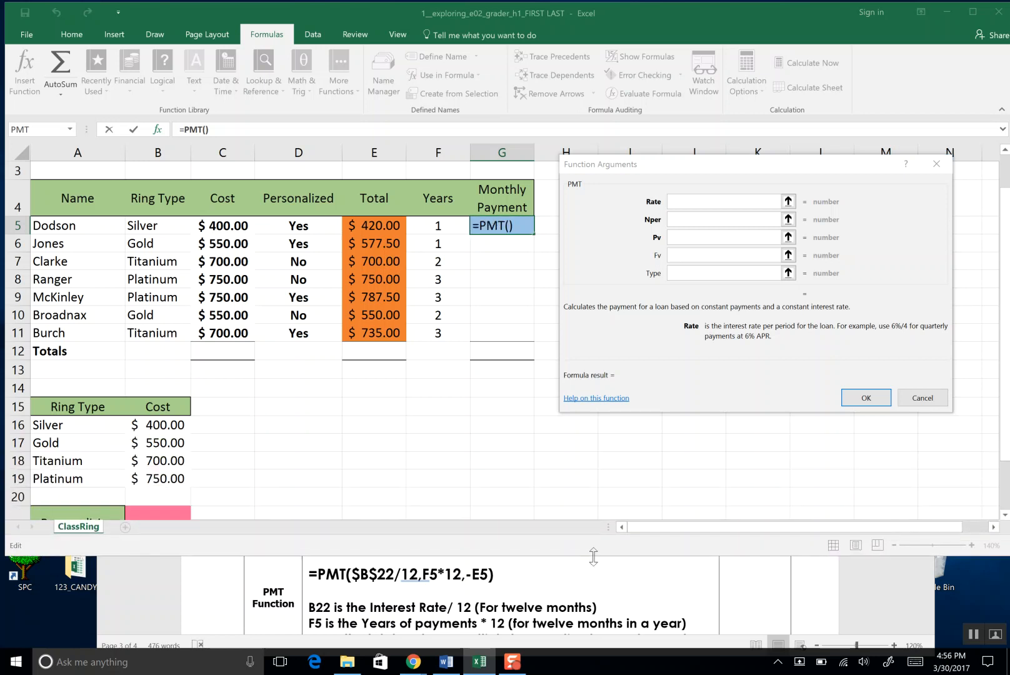
left_click(894, 544)
left_click(923, 397)
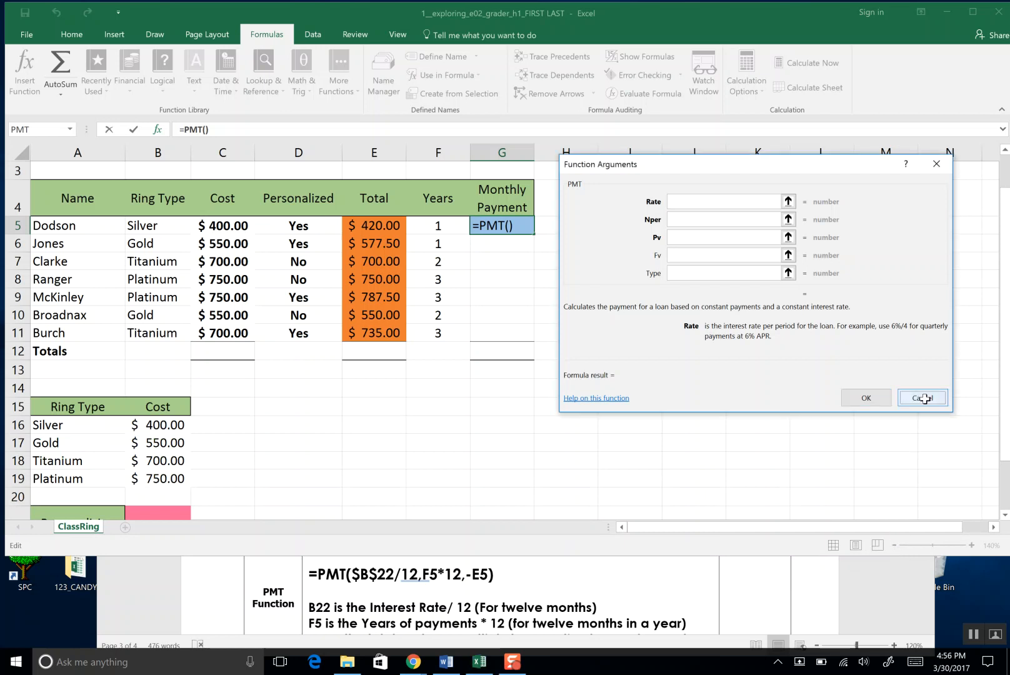
- Fill the Interest Rate value in cell B22 with the standard light green color
left_click(894, 545)
left_click(893, 543)
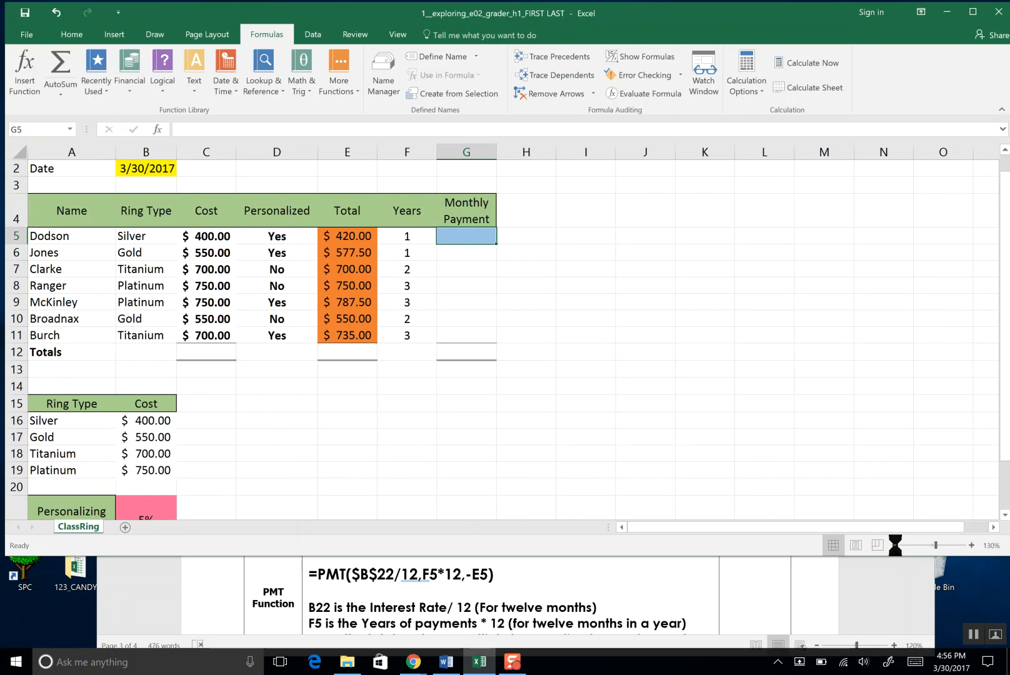
left_click_drag(1006, 425, 1007, 467)
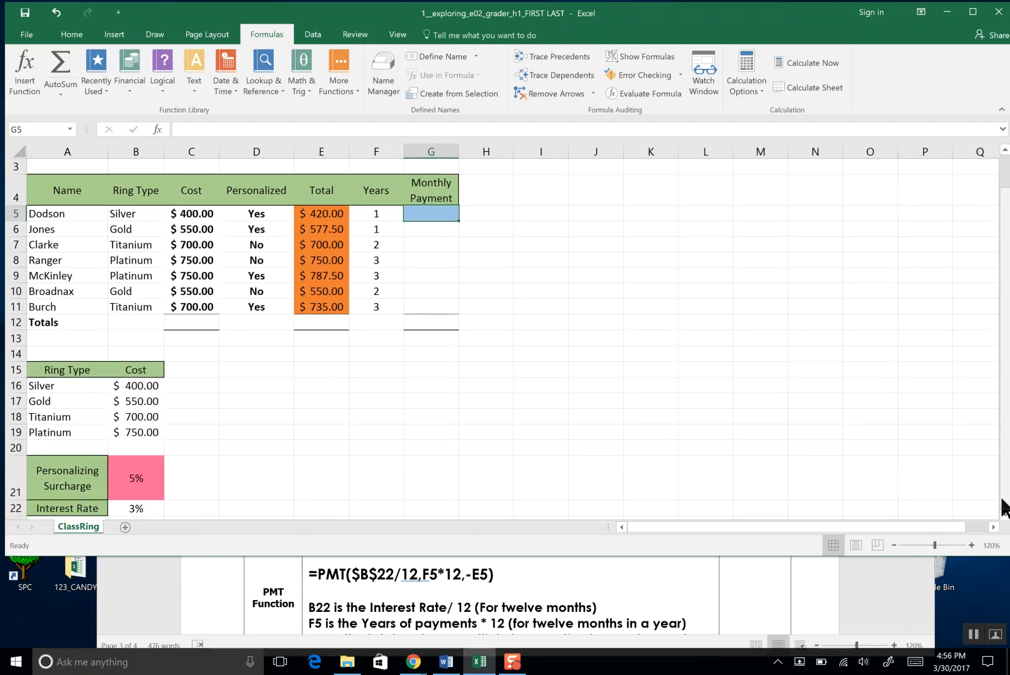
left_click(143, 511)
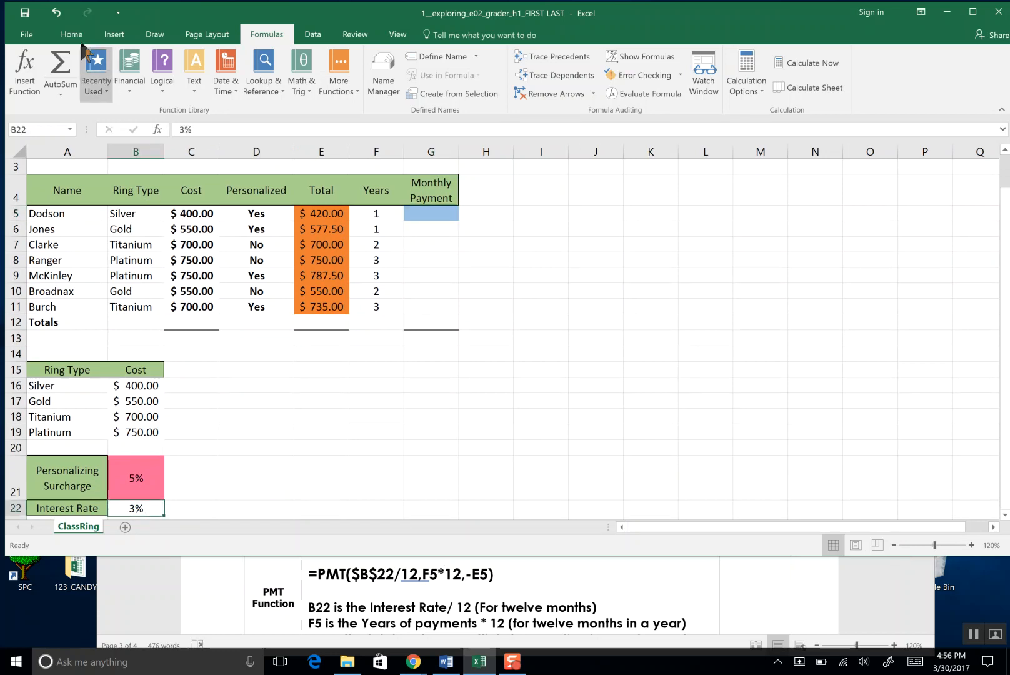
left_click(65, 34)
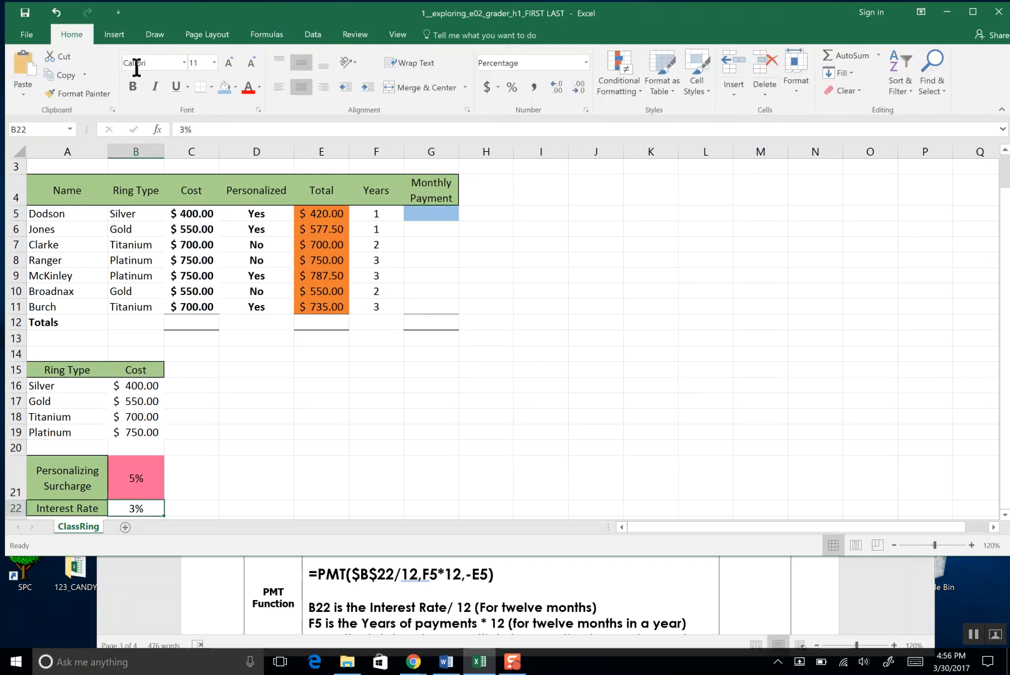
left_click(235, 87)
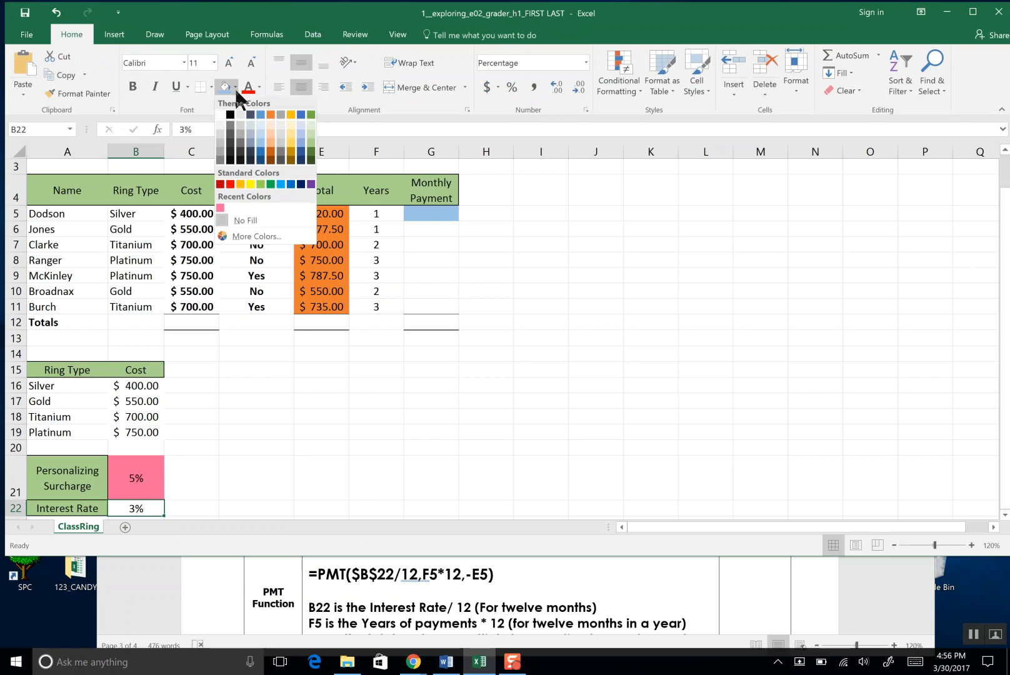
left_click(256, 183)
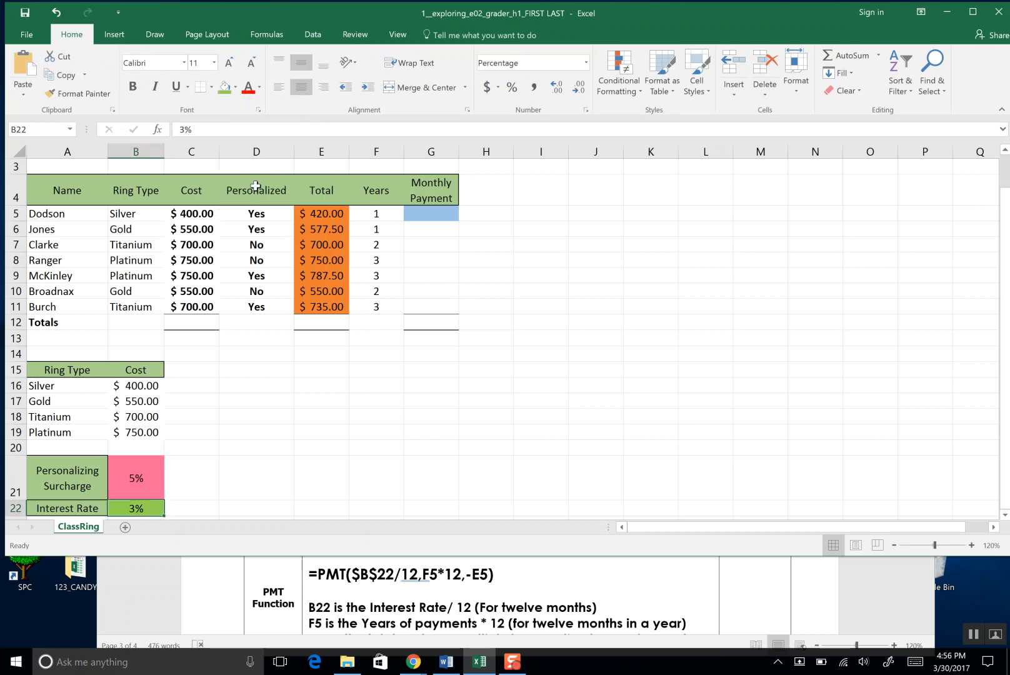
left_click(147, 472)
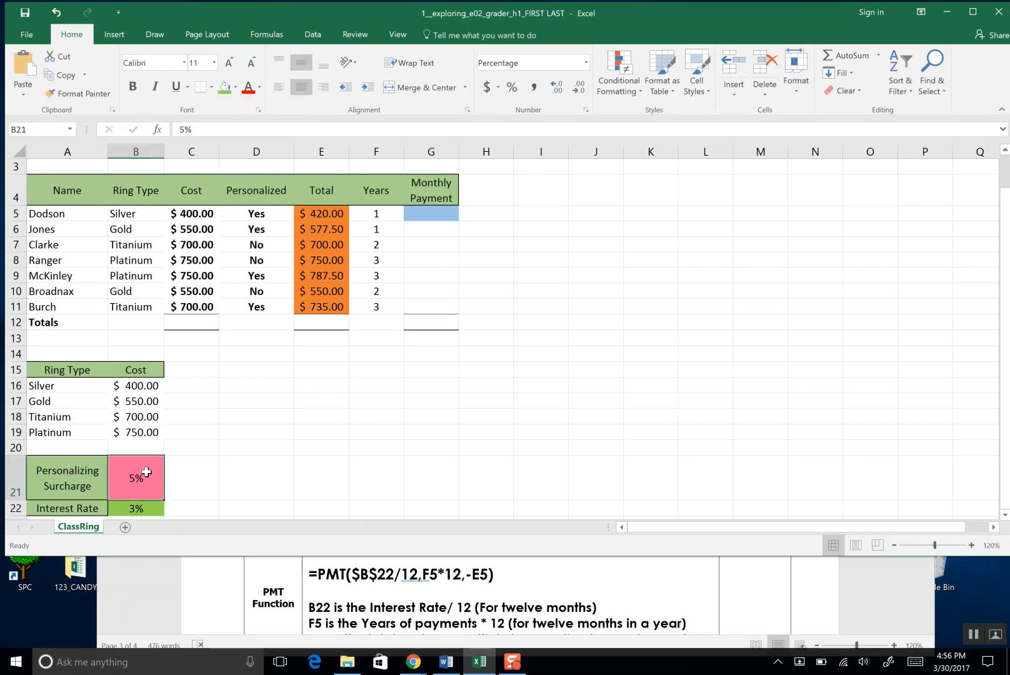
- Change the fill of the Personalizing Surcharge value in B21 and the Total values in E5:E11 to white
left_click(234, 87)
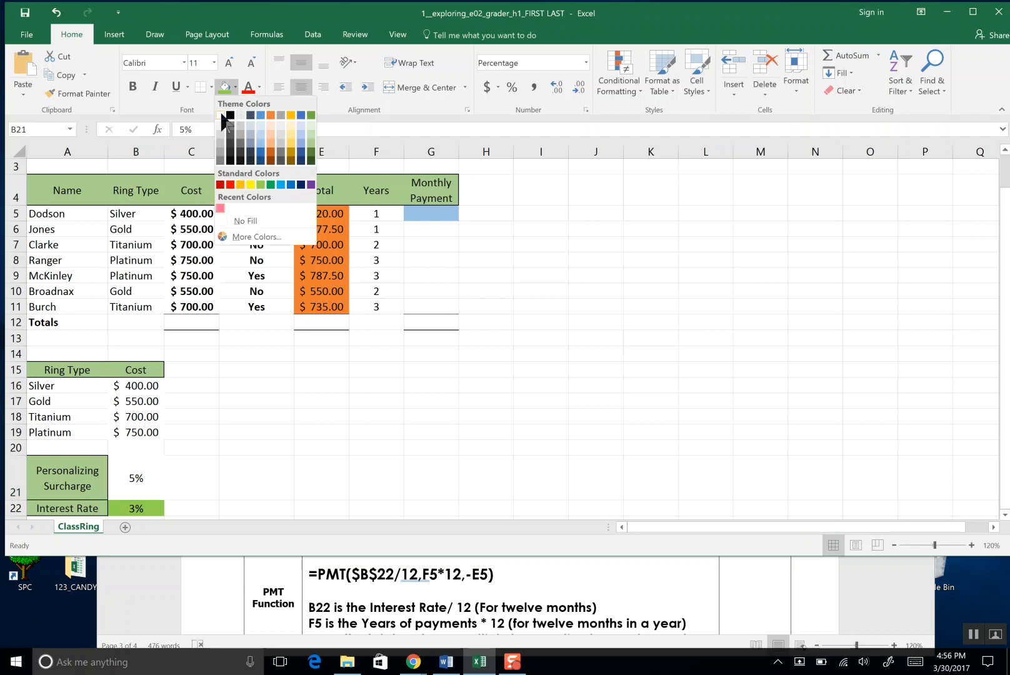
left_click(223, 117)
left_click_drag(315, 213, 317, 306)
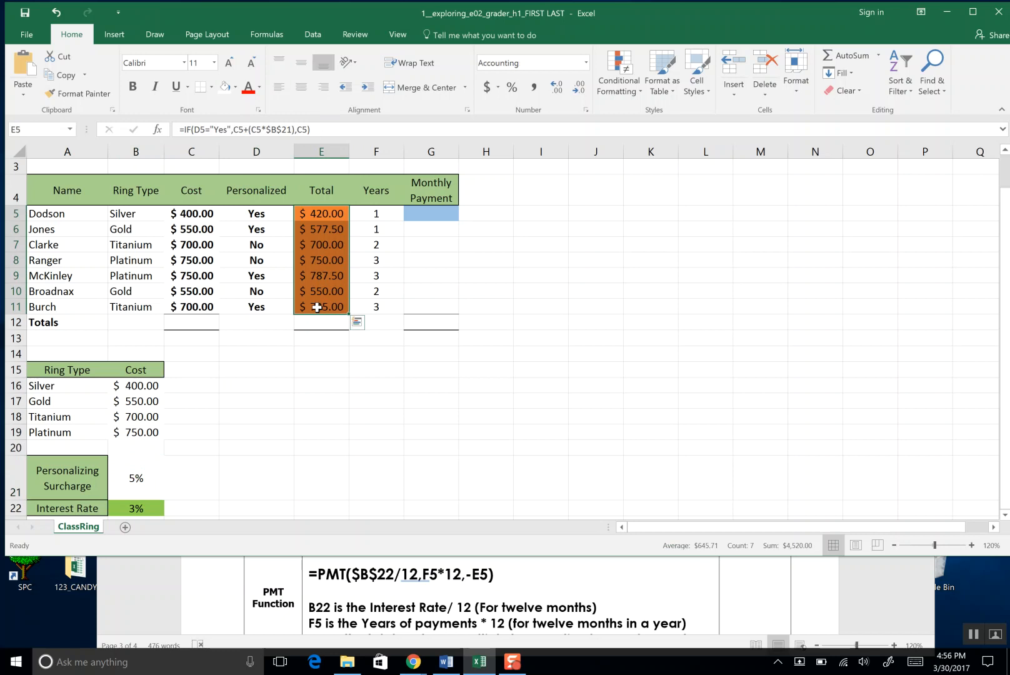
left_click(219, 90)
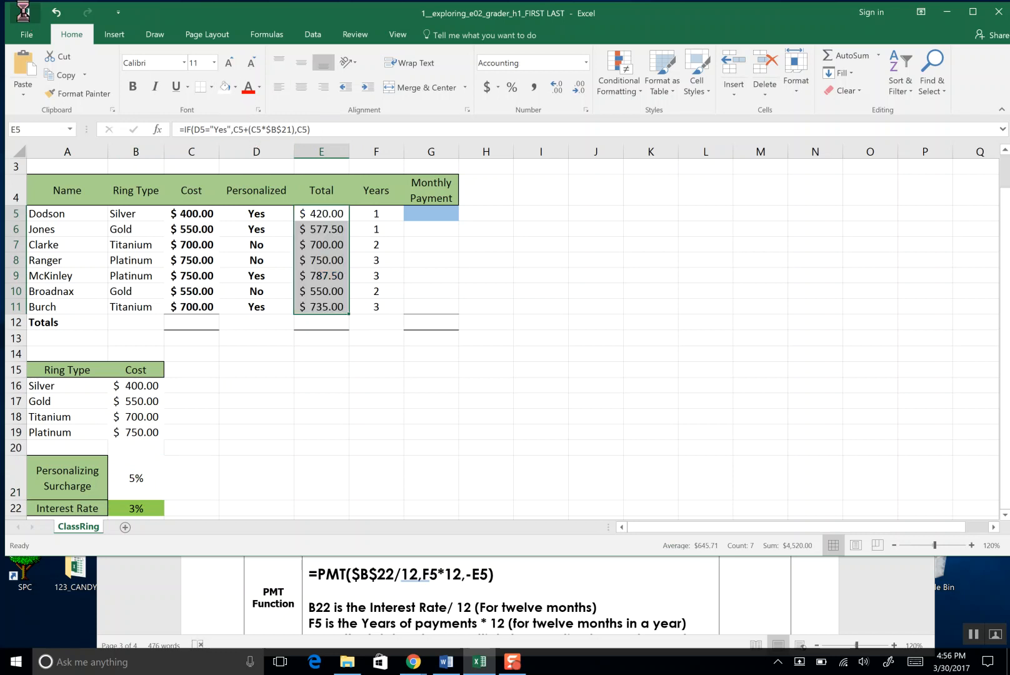
- Fill the Interest Rate value in cell B22 with standard yellow
left_click(135, 509)
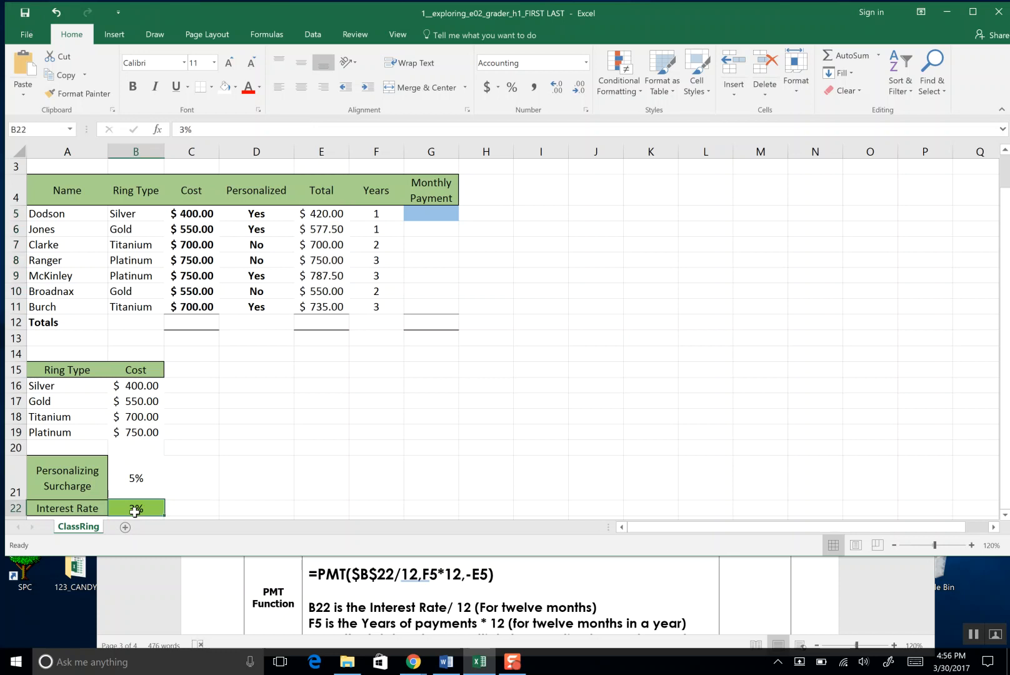
left_click(234, 88)
left_click(248, 183)
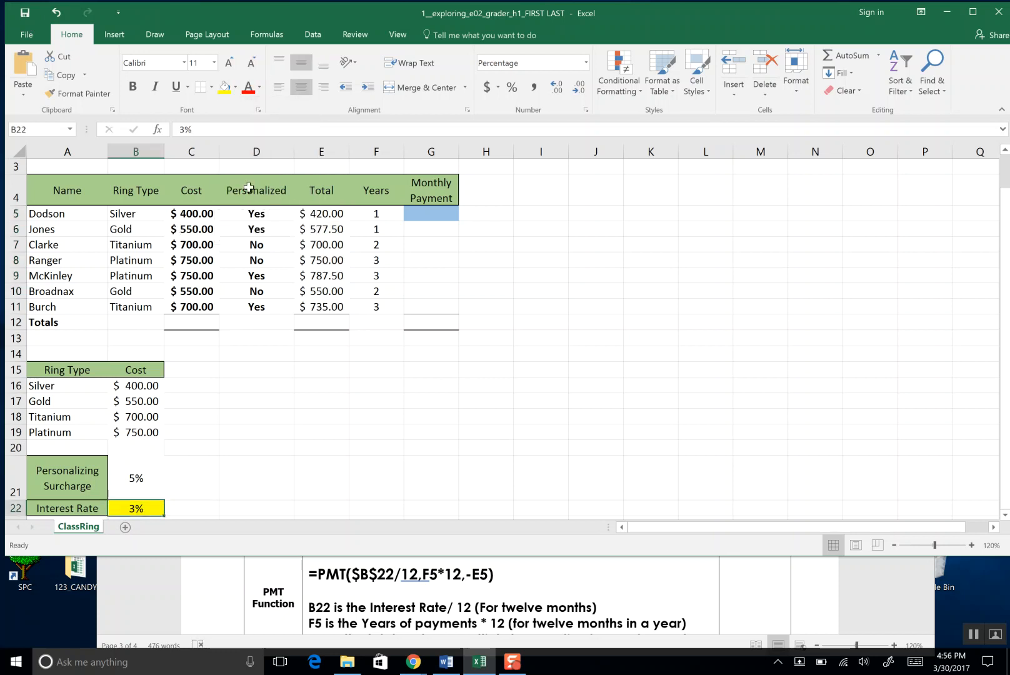
- Insert the financial PMT function in G5 and move its arguments dialog clear of the worksheet data
left_click(430, 217)
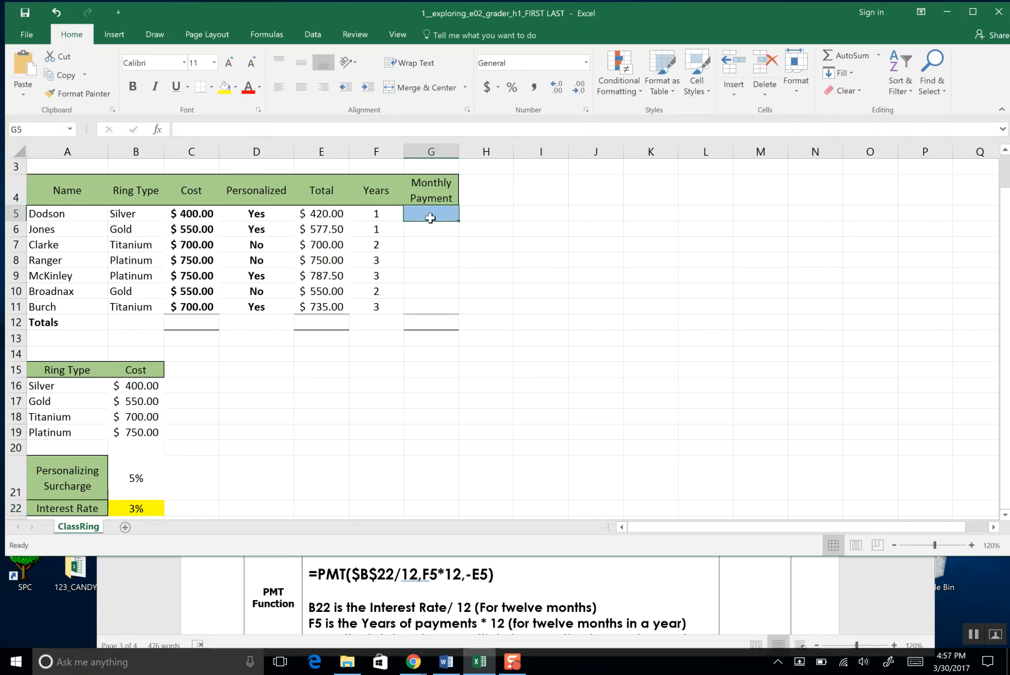
left_click(279, 35)
left_click(128, 92)
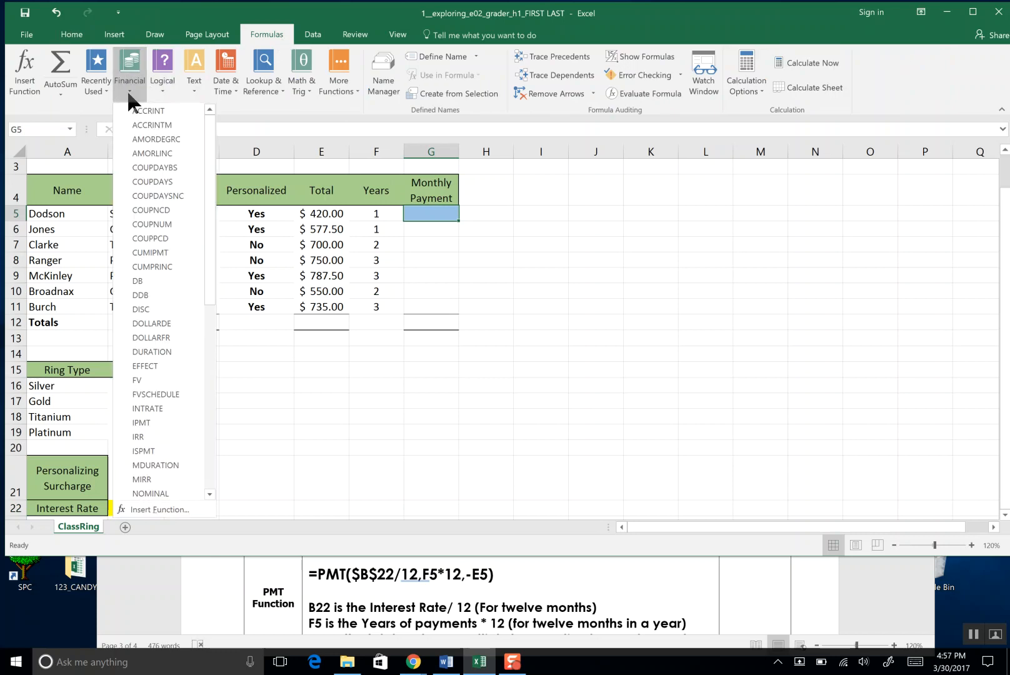
left_click_drag(210, 154, 201, 294)
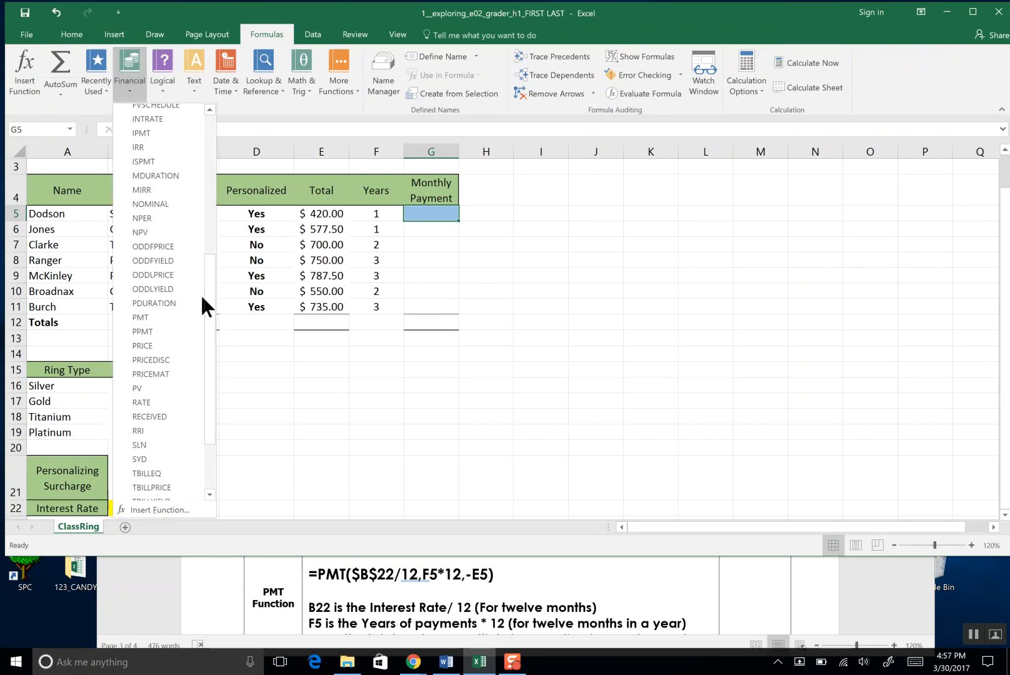
left_click(166, 318)
left_click_drag(657, 160, 558, 165)
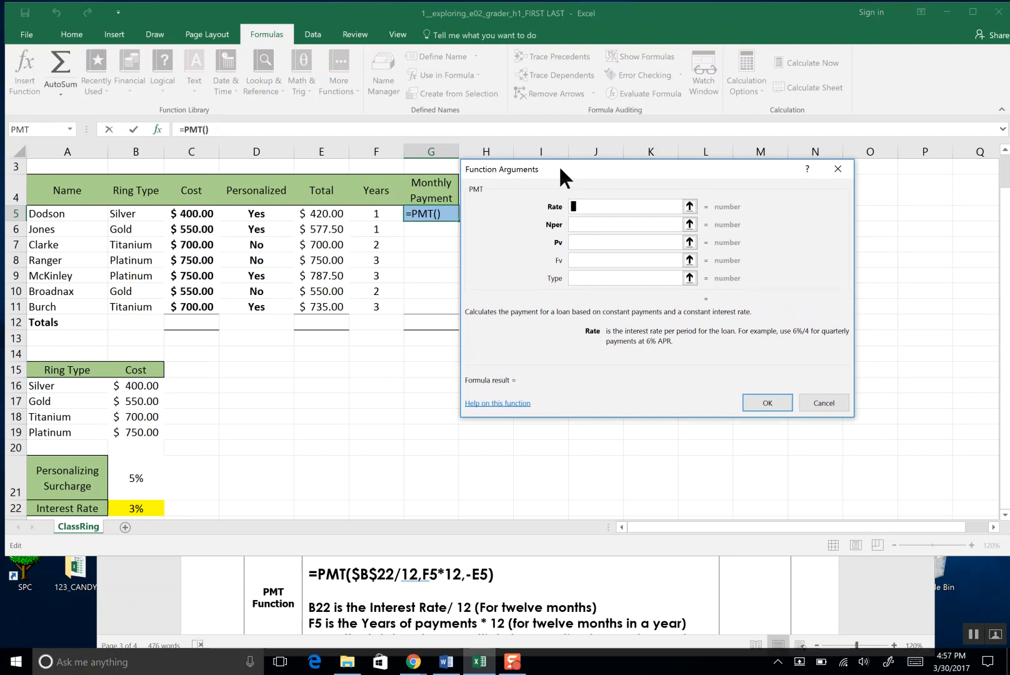
- Set the PMT Rate argument to $B$22/12, using an absolute reference to the interest rate cell
left_click(136, 508)
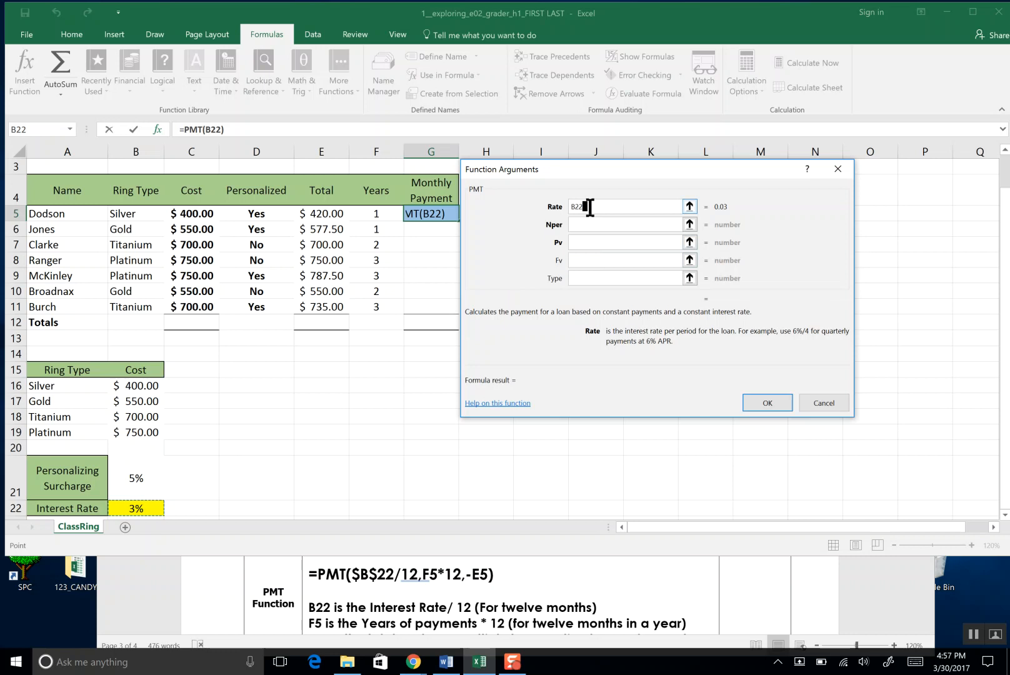
left_click_drag(589, 207, 566, 206)
key("F4")
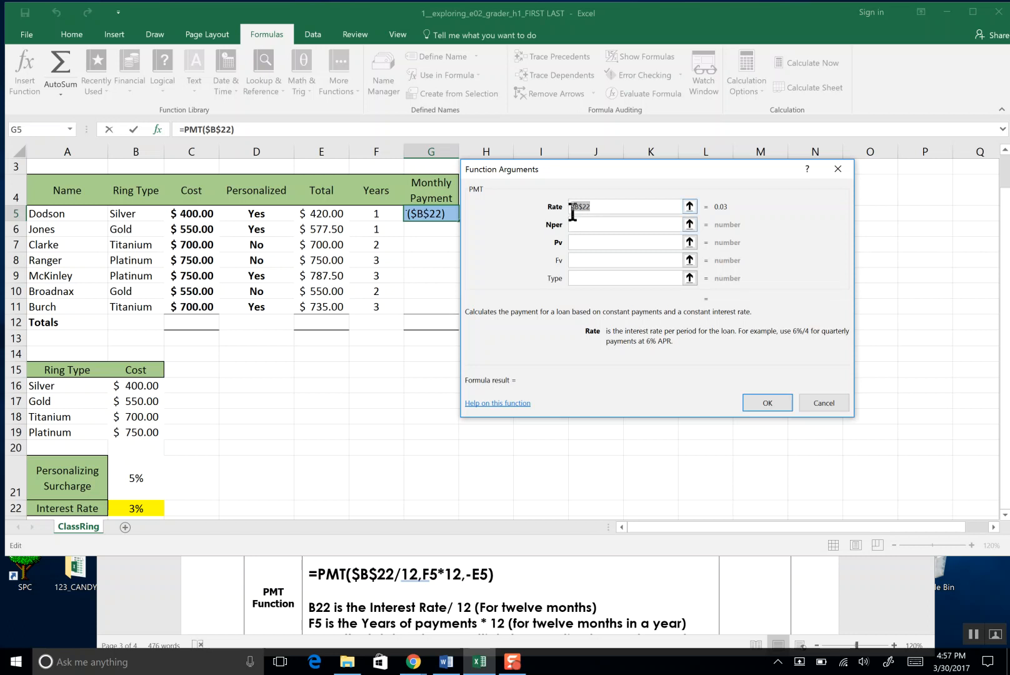
left_click(586, 225)
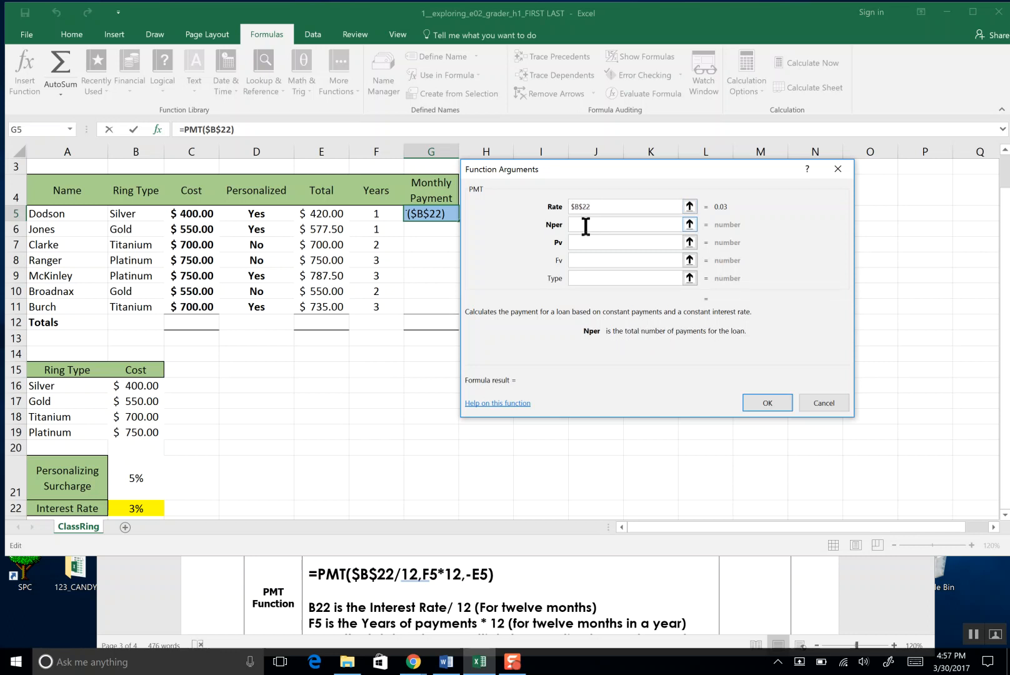
left_click(603, 207)
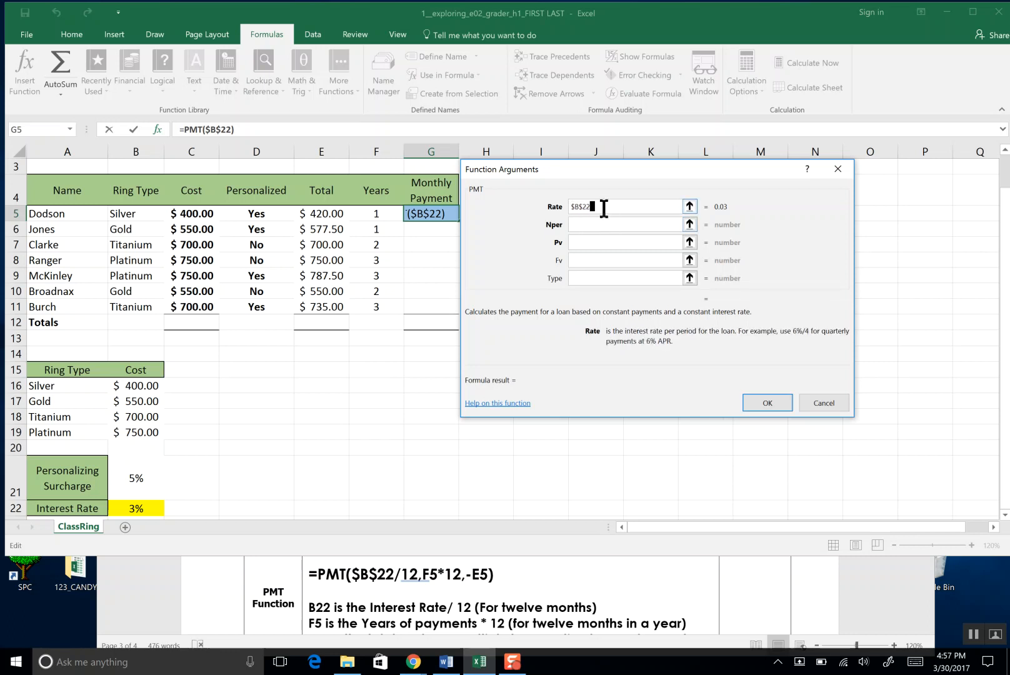
type("/12")
- Set the PMT Nper argument to F5*12, so the Years value is converted to months
left_click(590, 226)
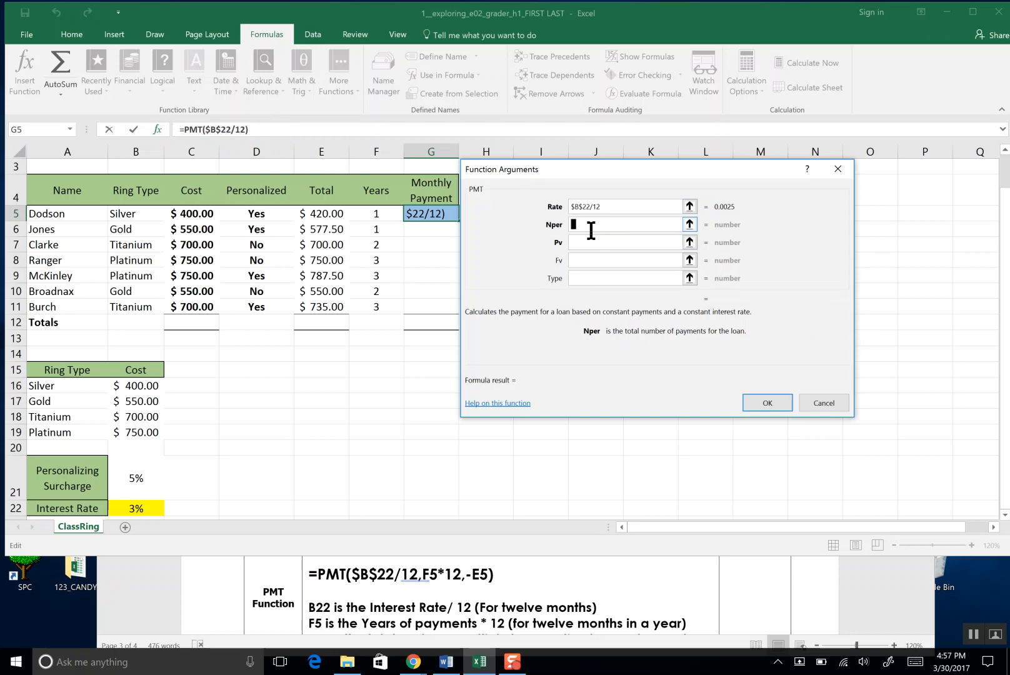
type("12")
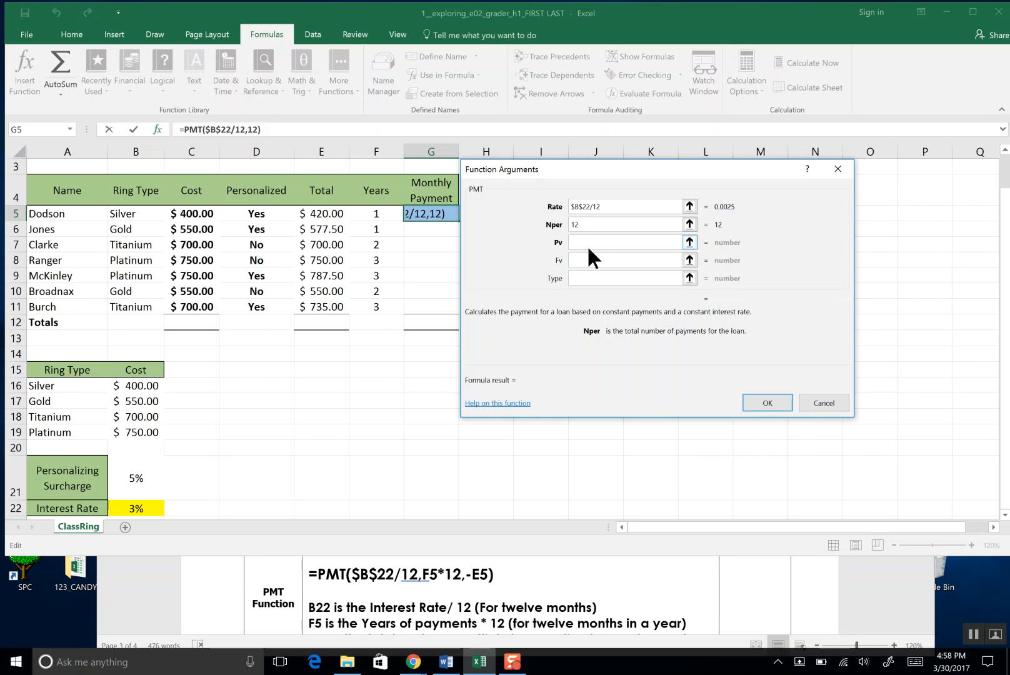
key("BackSpace")
key("BackSpace")
left_click(369, 215)
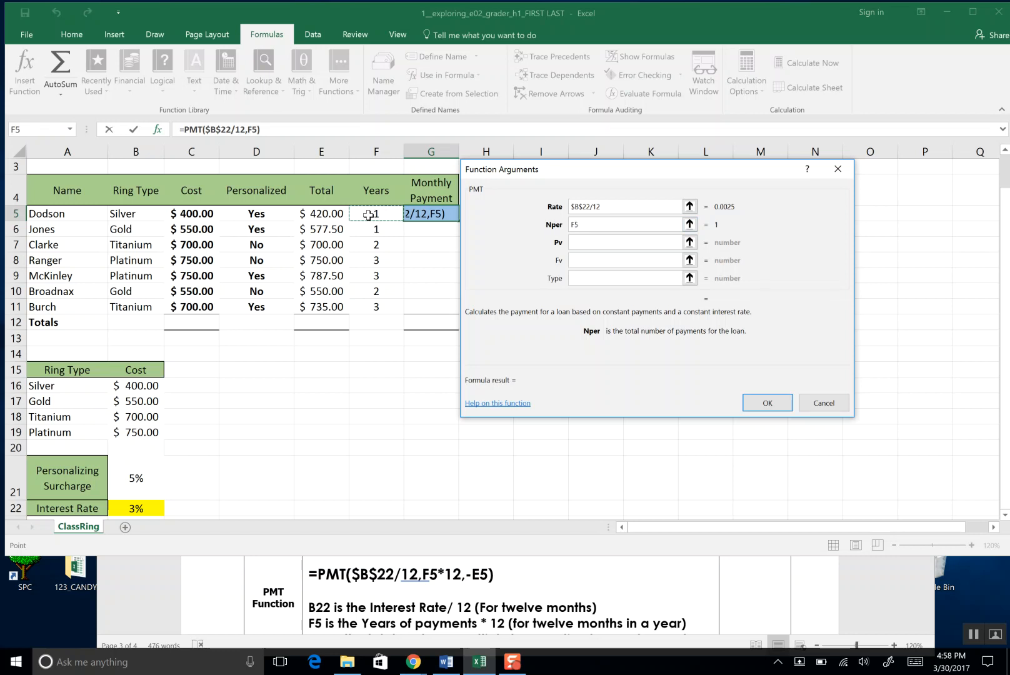
type("*12")
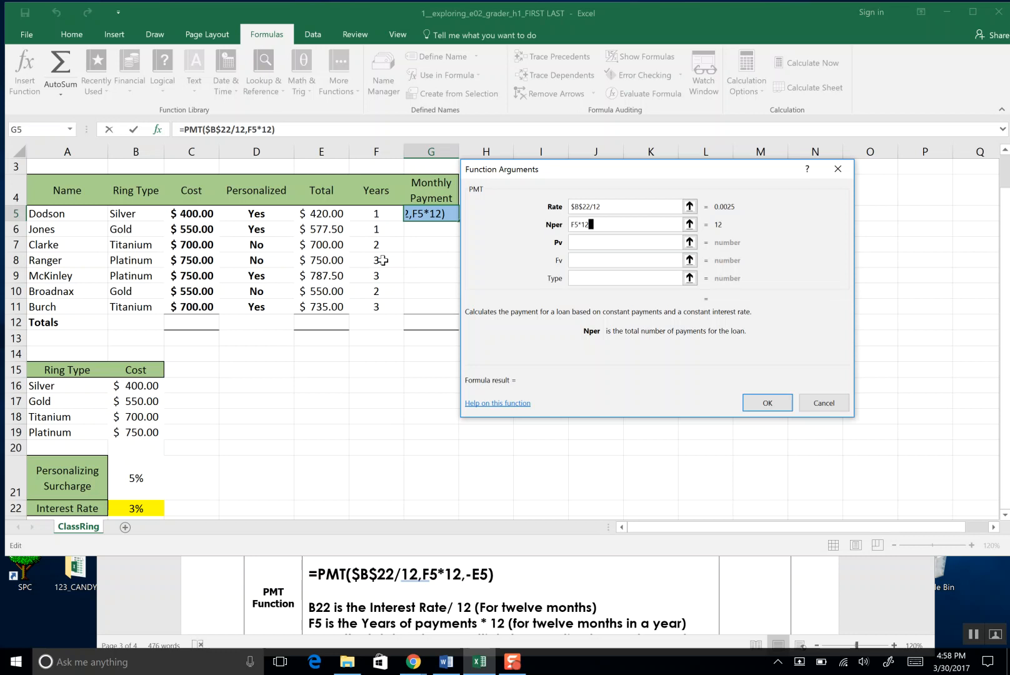
- Set the PMT Pv argument to -E5 and complete the function in G5
left_click(593, 246)
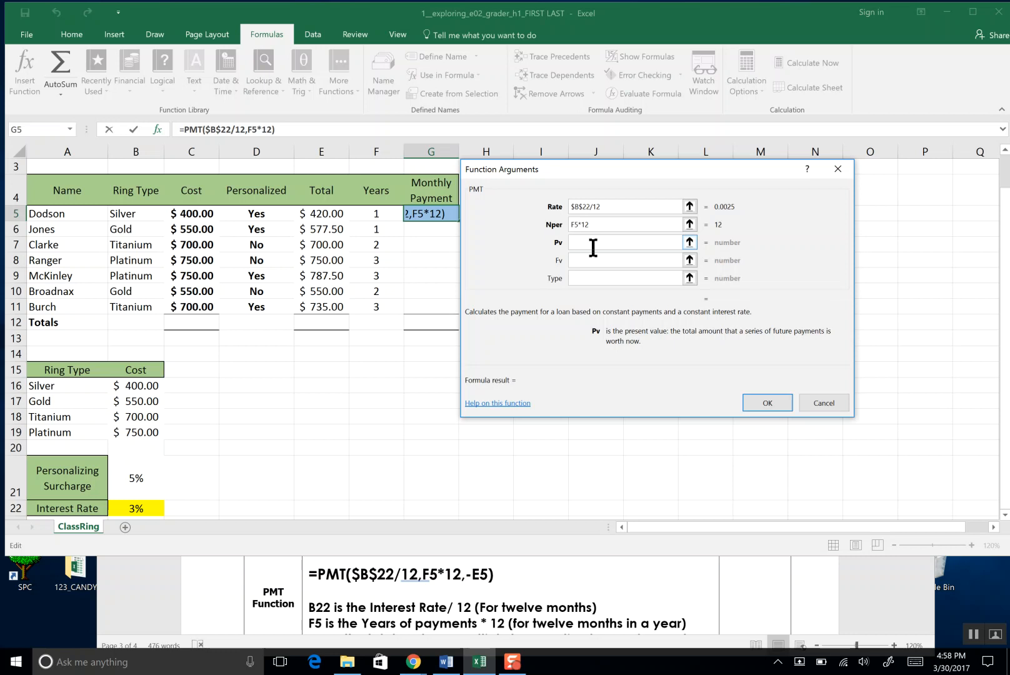
type("-")
left_click(315, 215)
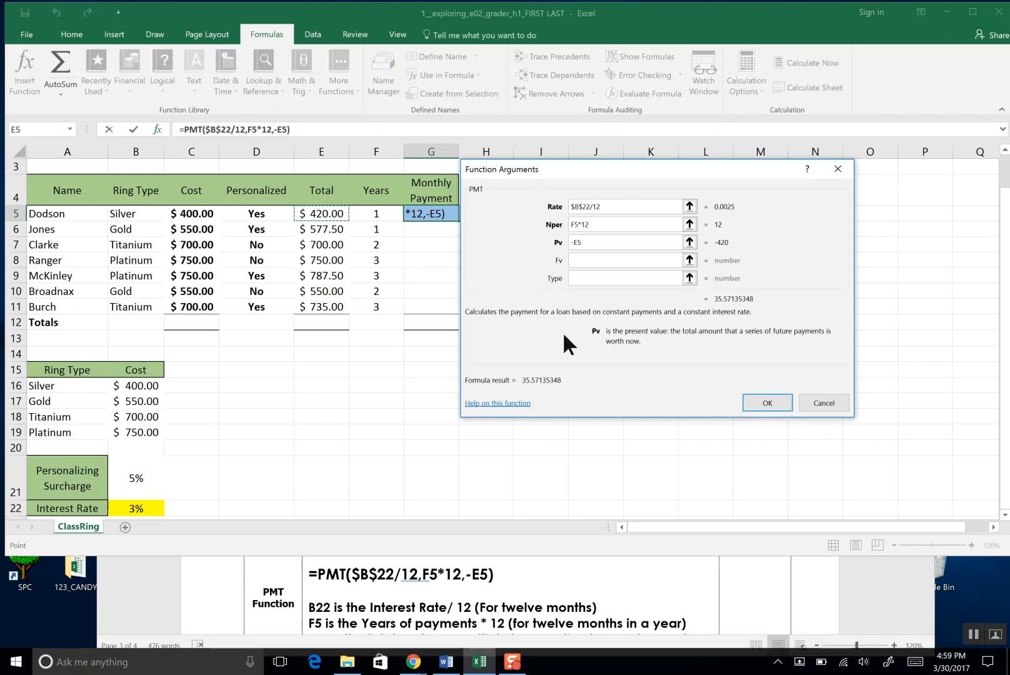
left_click(769, 400)
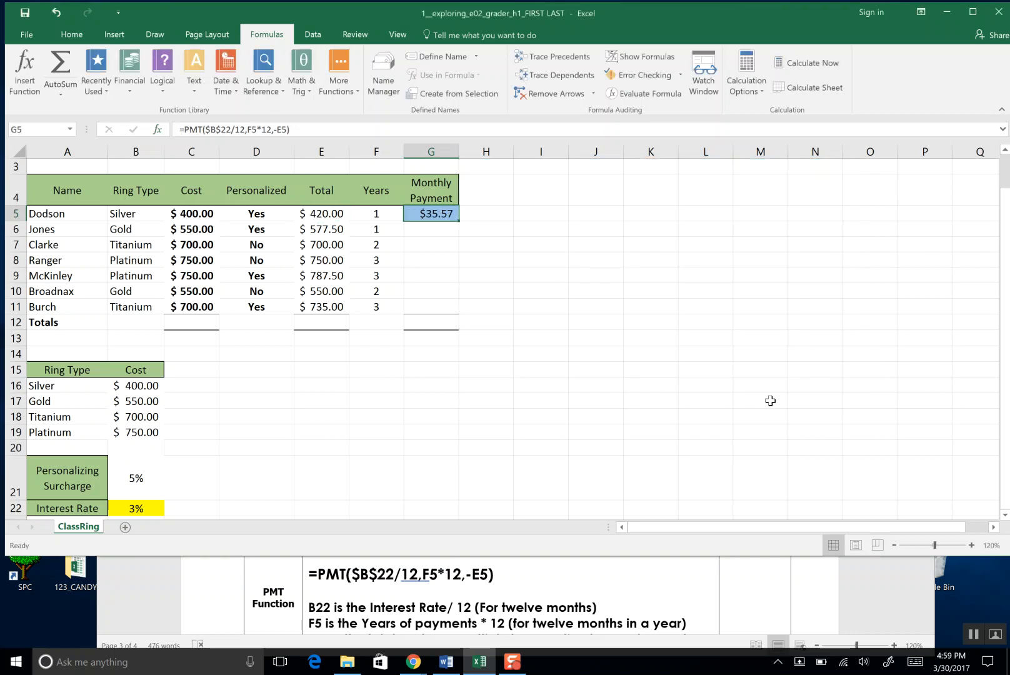